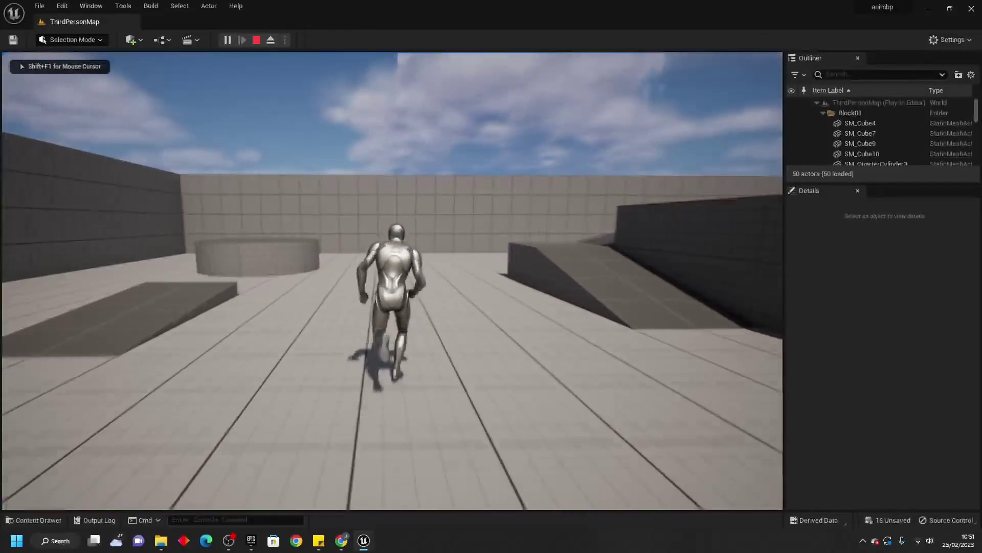
Run the mannequin character around the level in play mode and end the play session
key(d)
key(s)
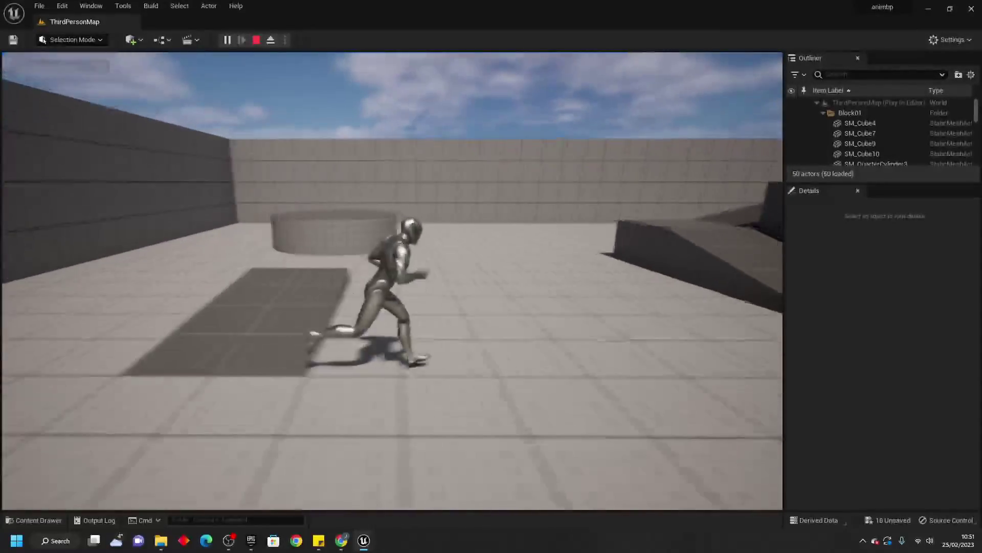
key(Escape)
Look through the Spiderman project's Animations and Mesh folders
click(36, 520)
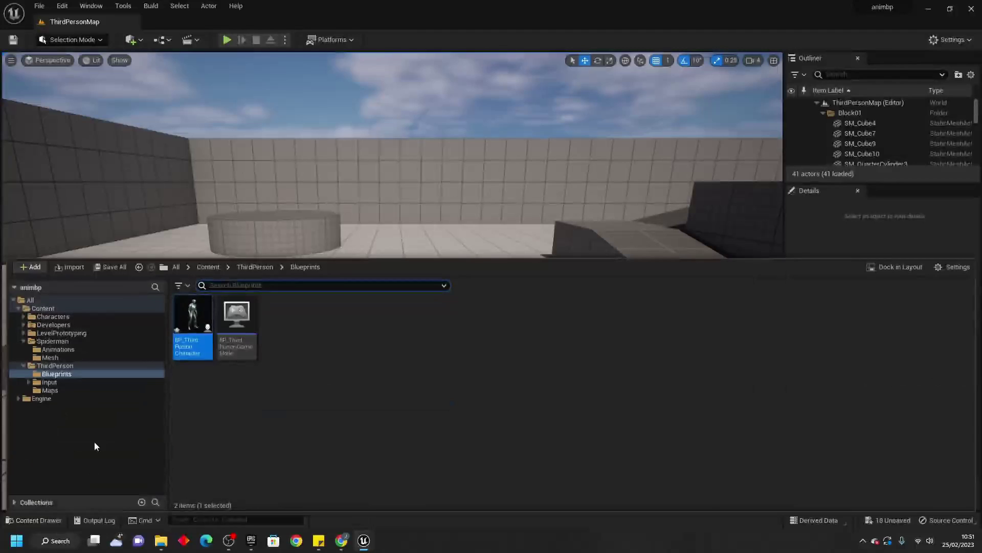
click(60, 349)
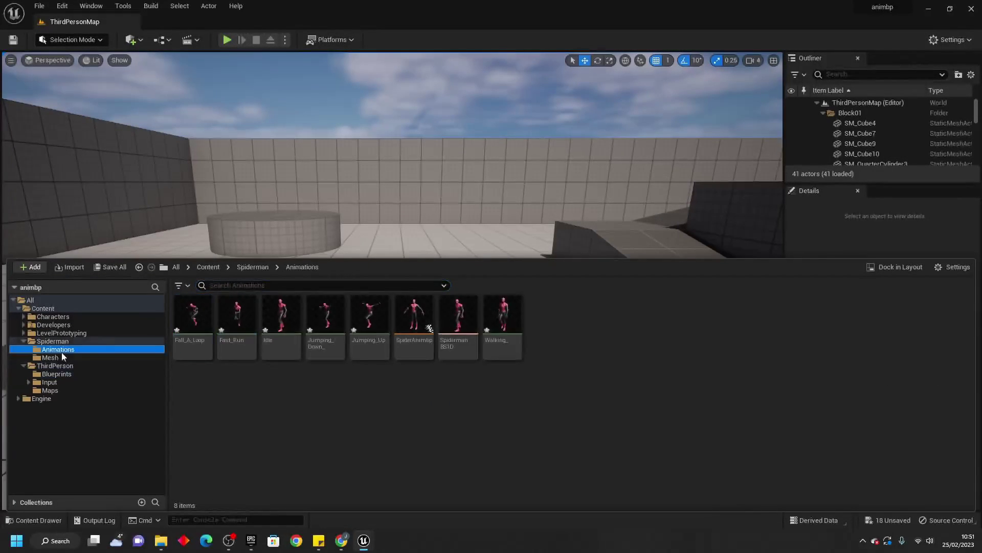
click(62, 359)
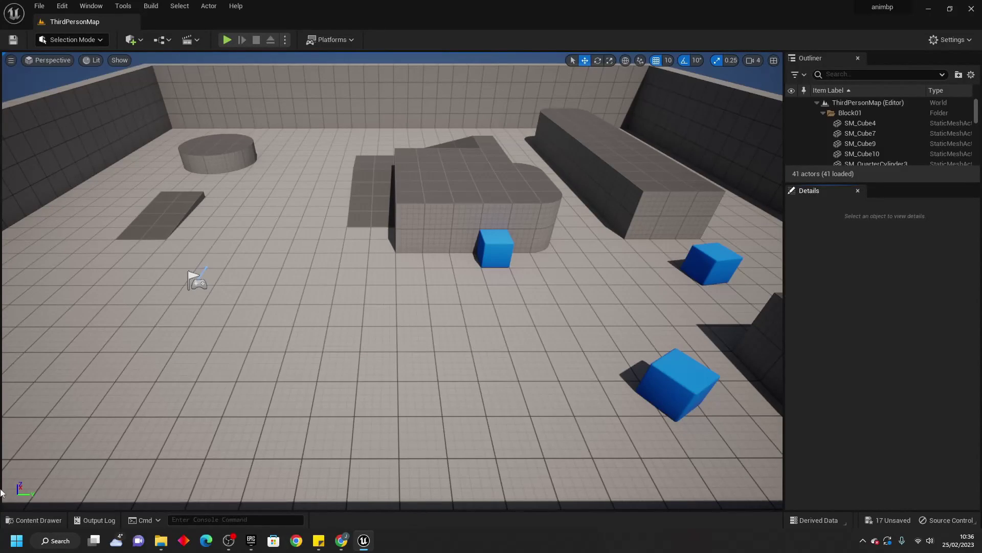
Create a Blend Space 1D named SpidermanBS1D for Spiderman_Skeleton in the Spiderman/Animations folder
click(34, 520)
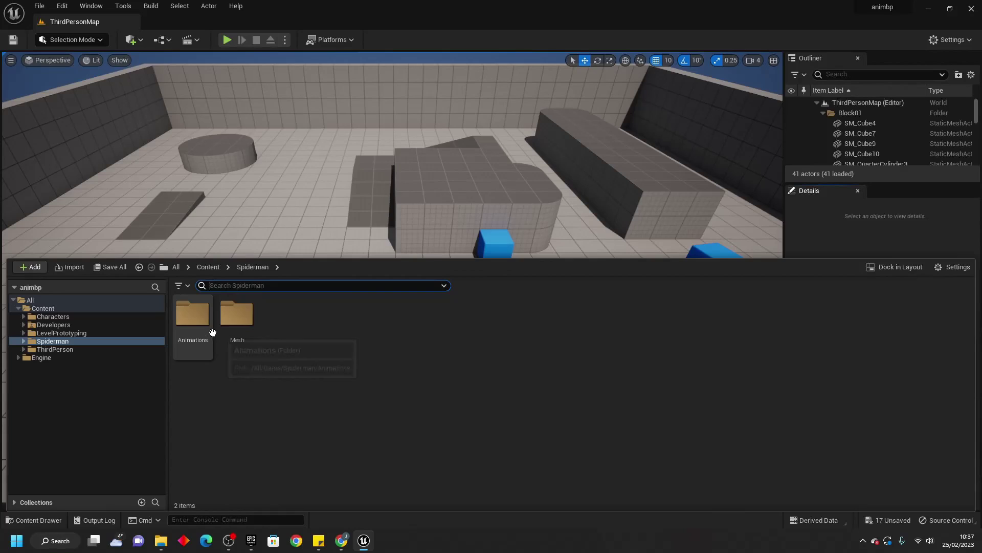
double_click(193, 322)
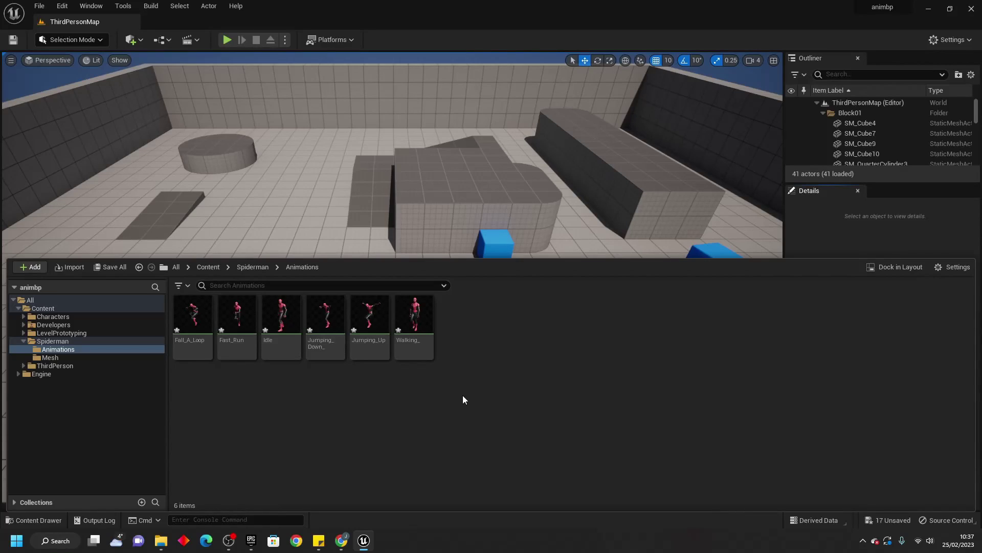
right_click(497, 336)
mouse_move(496, 336)
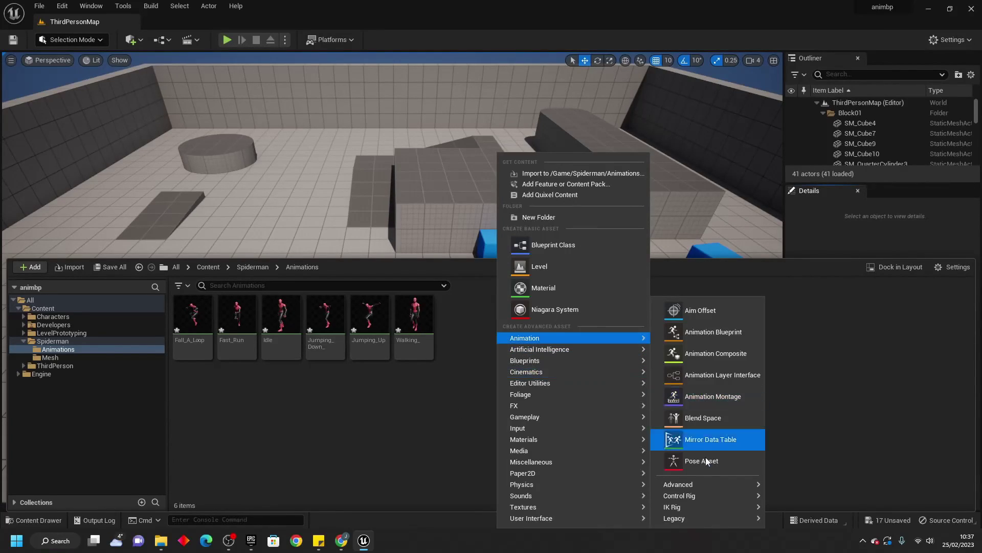
mouse_move(702, 515)
click(833, 514)
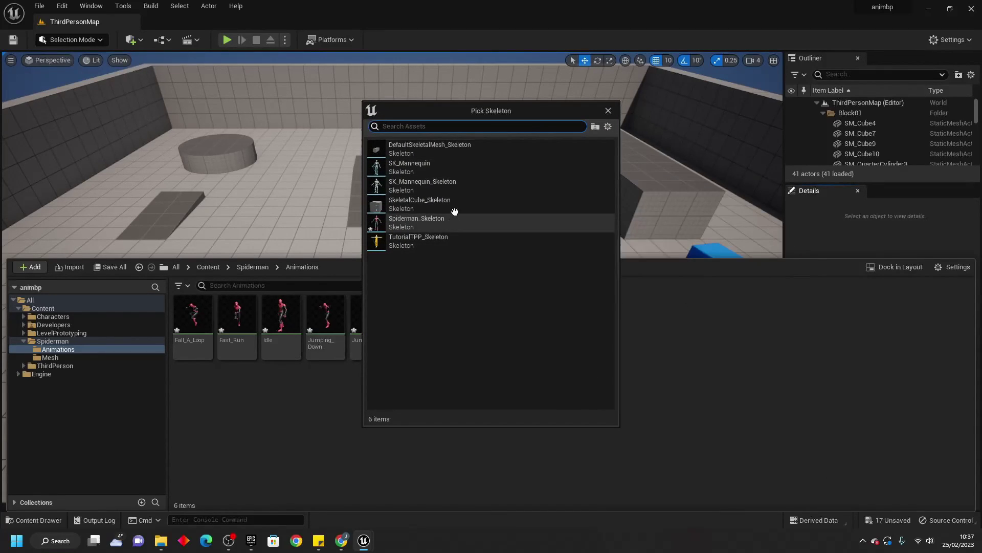
click(421, 224)
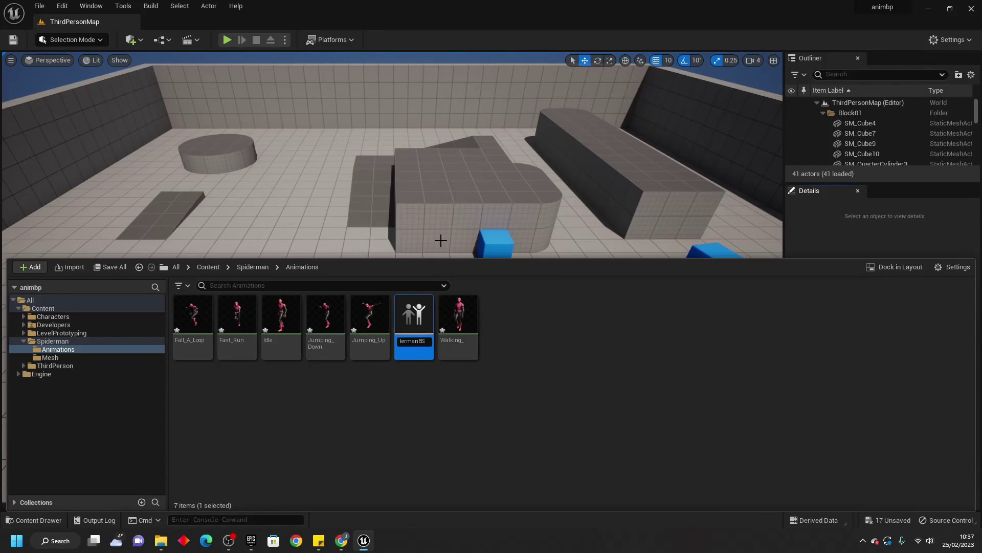
text(SpidermanBS1D)
key(Return)
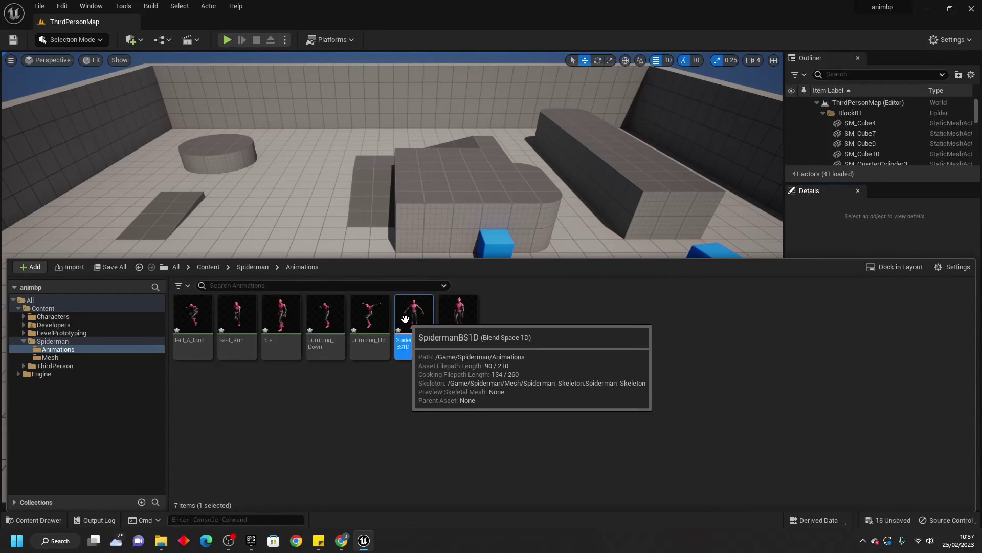
Open SpidermanBS1D in a maximized editor and name its horizontal axis Speed
double_click(408, 318)
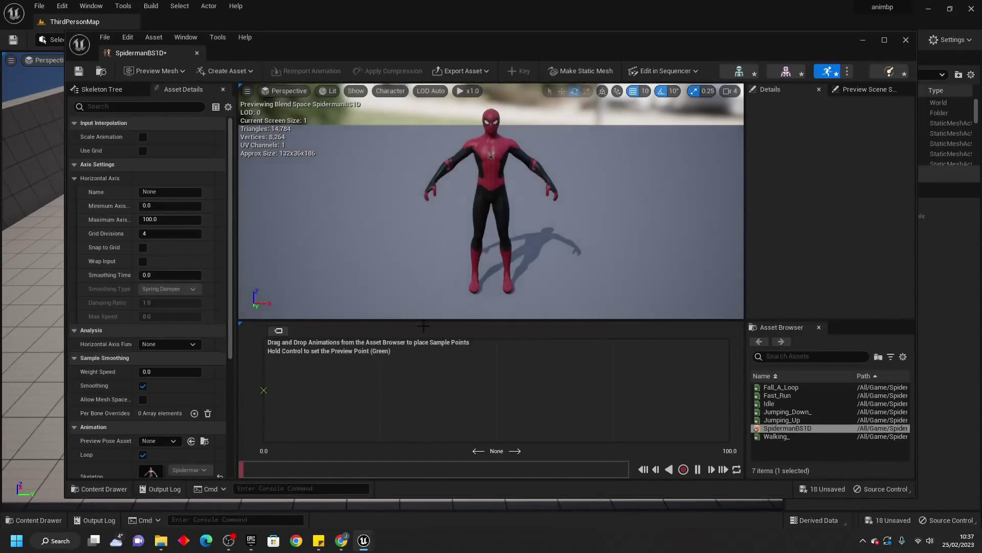
click(884, 40)
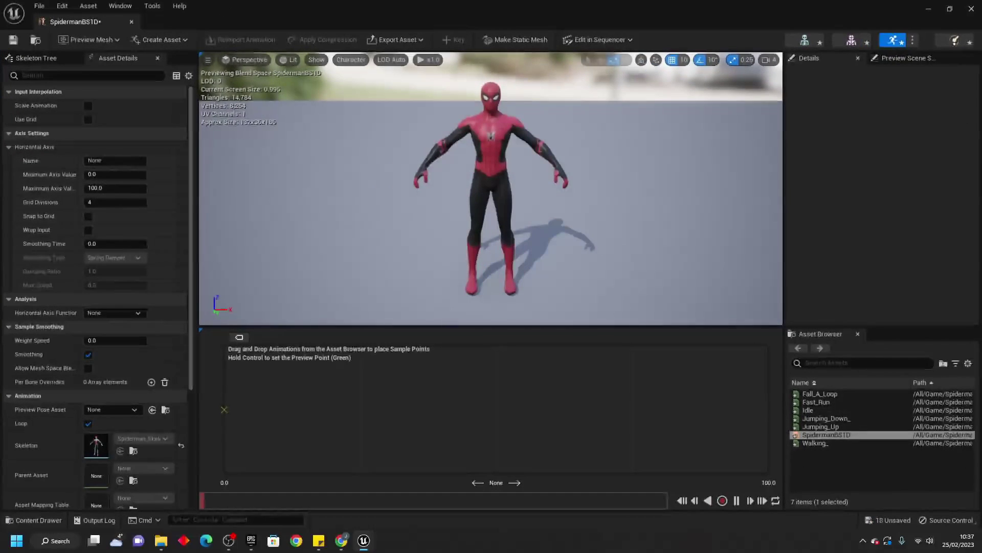
click(9, 147)
click(10, 148)
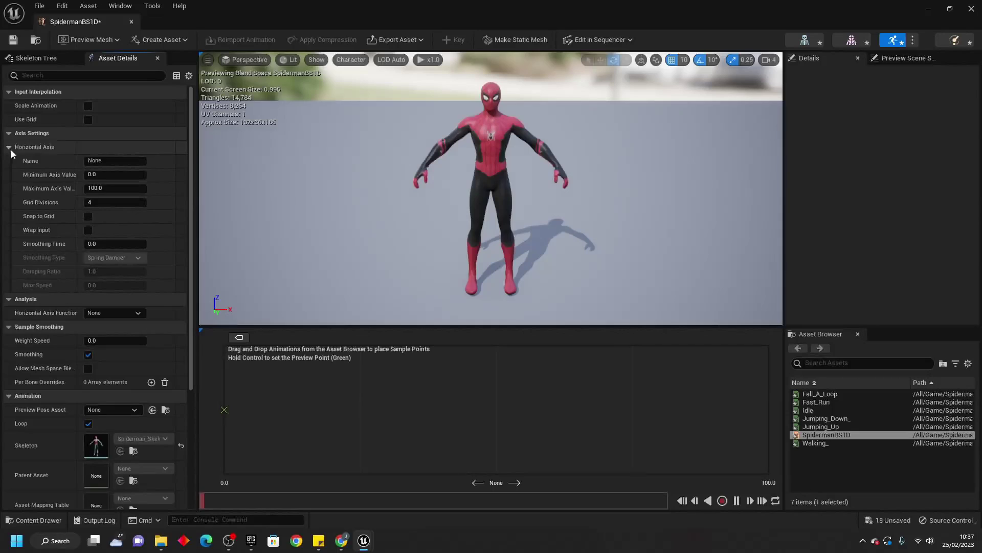
click(115, 160)
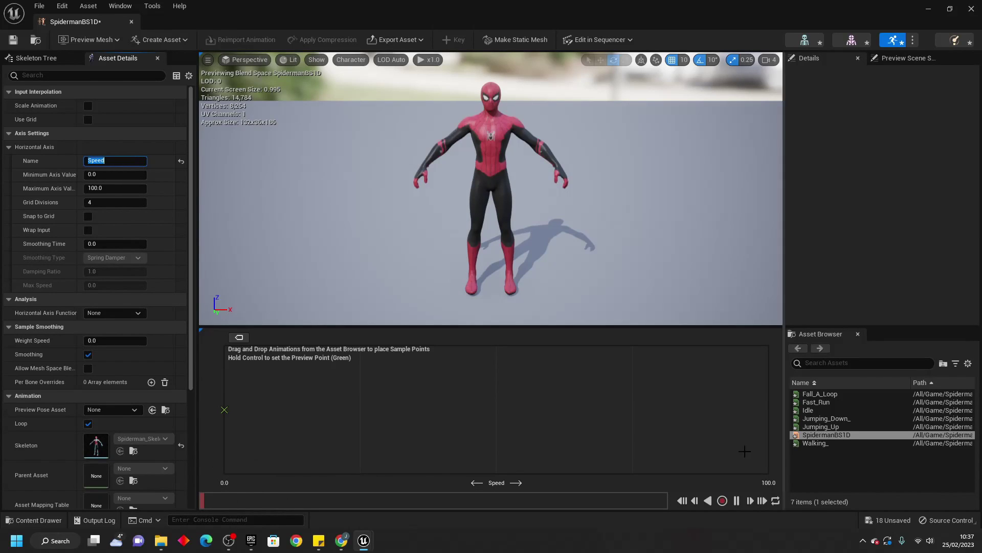
Place blend samples along the Speed axis: Idle at 0, Walking_ at the midpoint and Fast_Run at 100
click(814, 409)
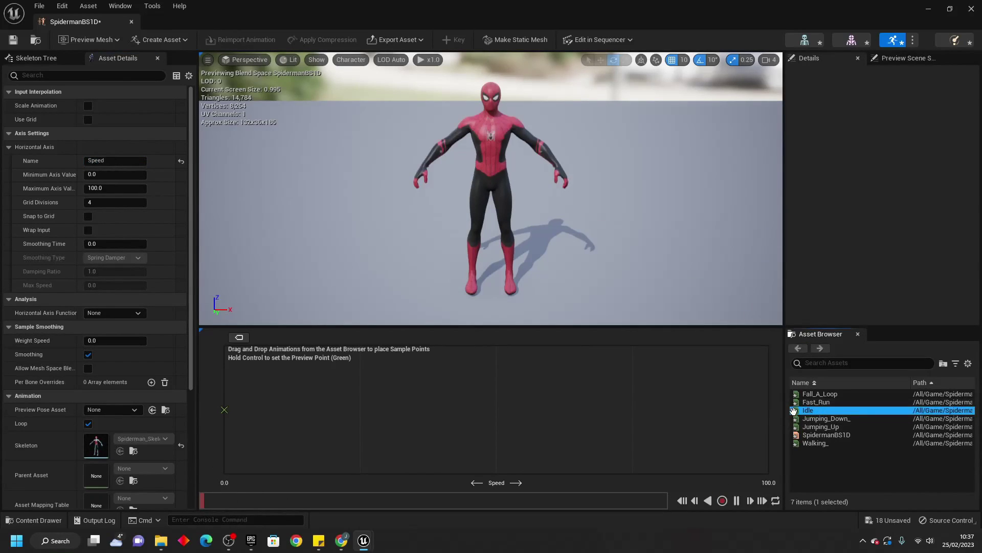
drag(813, 409, 225, 410)
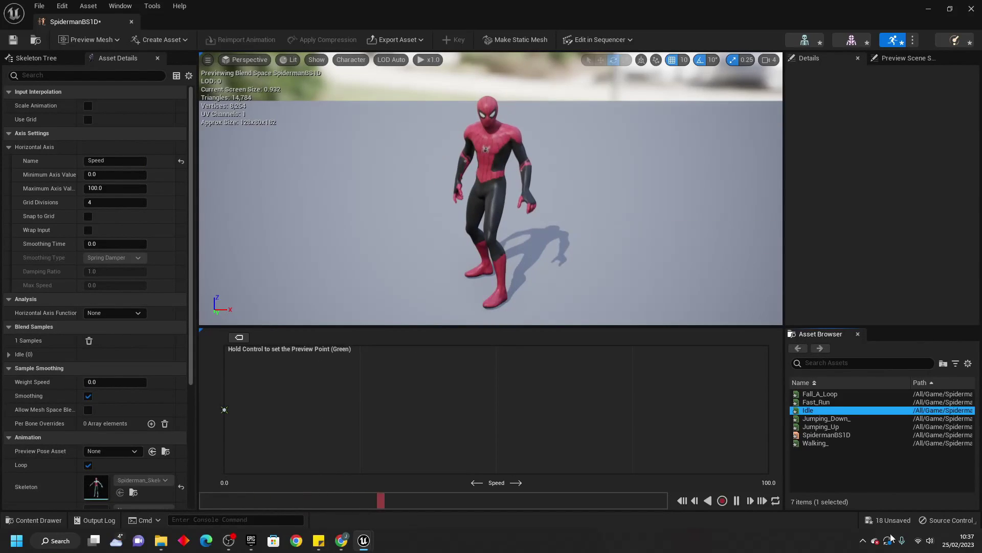
drag(815, 443, 492, 409)
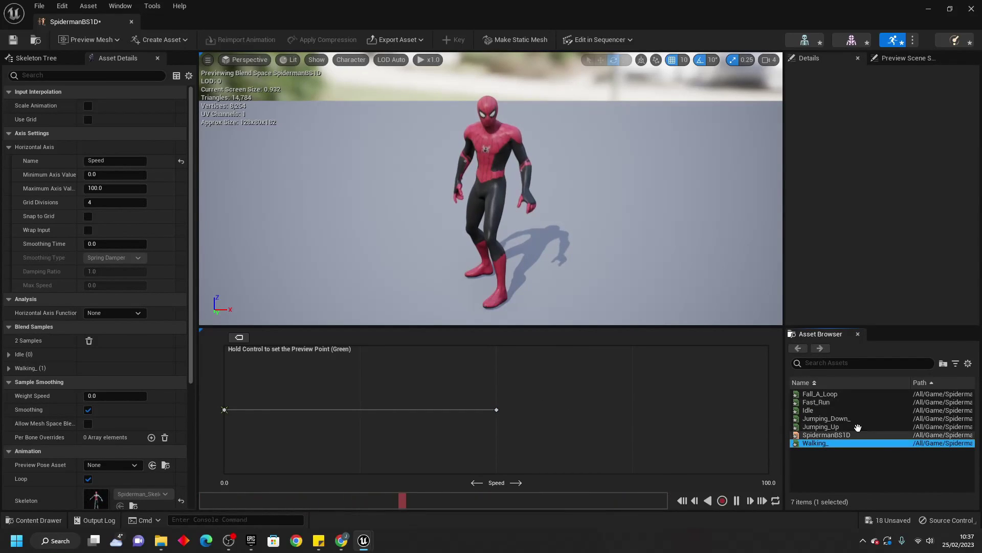
drag(816, 402, 770, 407)
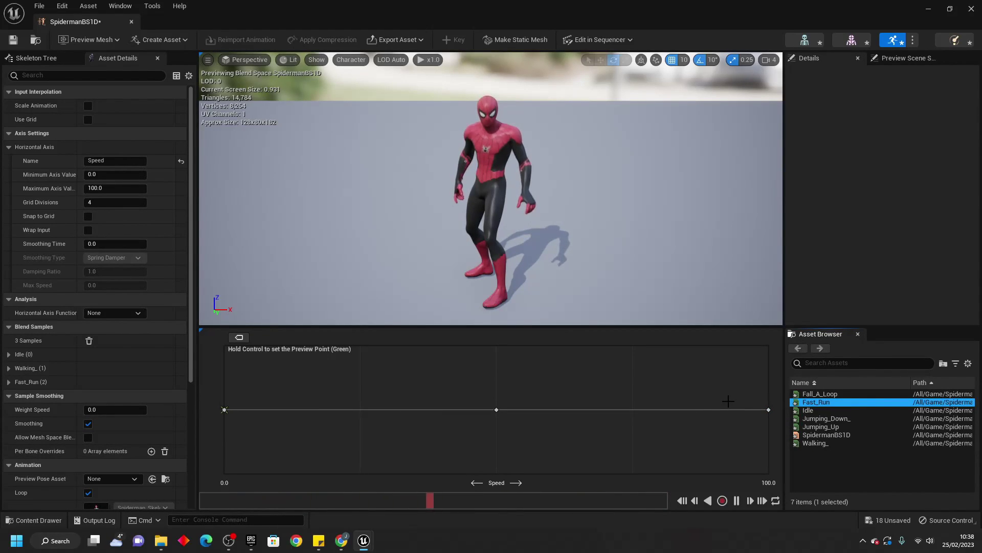
Preview the blend up to the running end of the Speed axis, and save and close the blend space
key(ctrl)
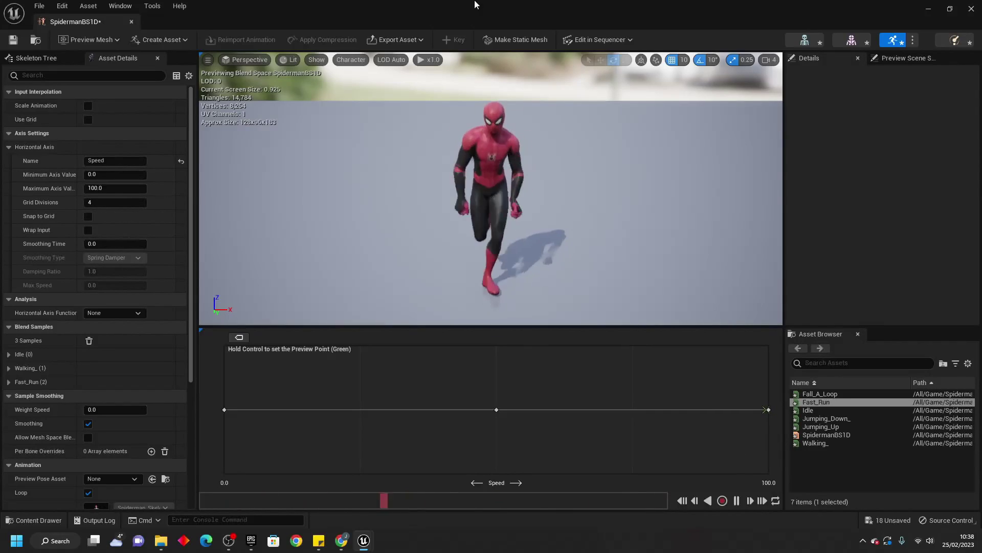
click(13, 39)
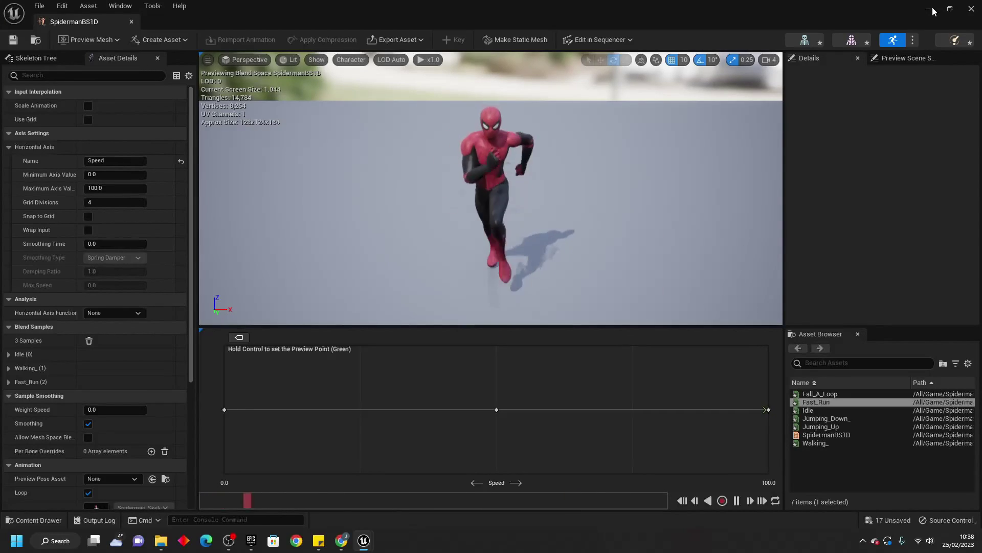
click(974, 6)
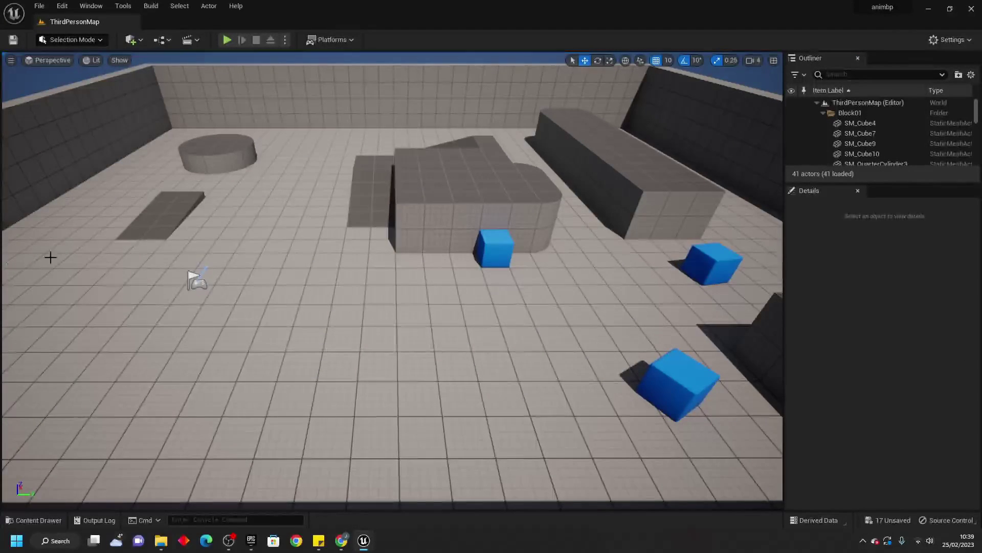
Create an Animation Blueprint named SpiderAnimbp for Spiderman_Skeleton in the Spiderman/Animations folder
click(33, 520)
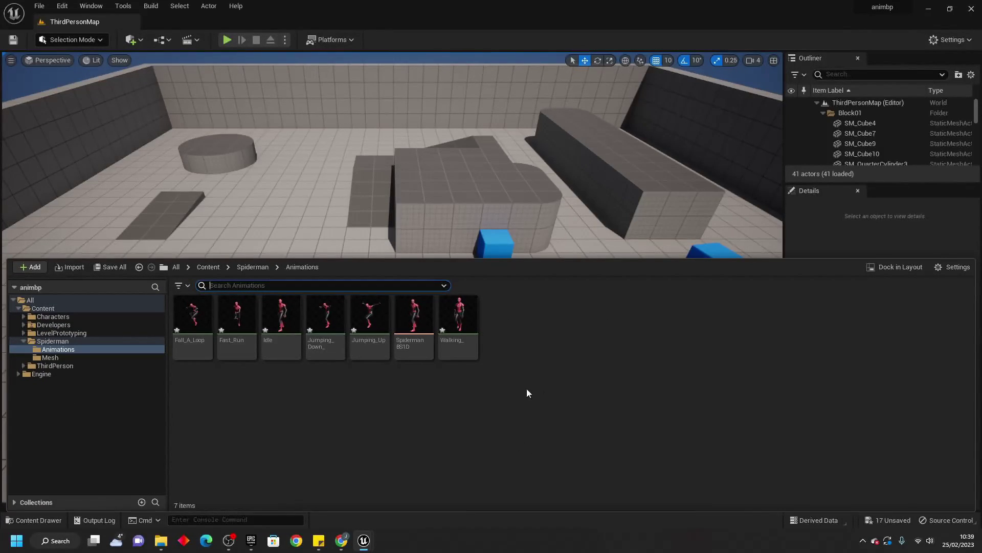
right_click(521, 344)
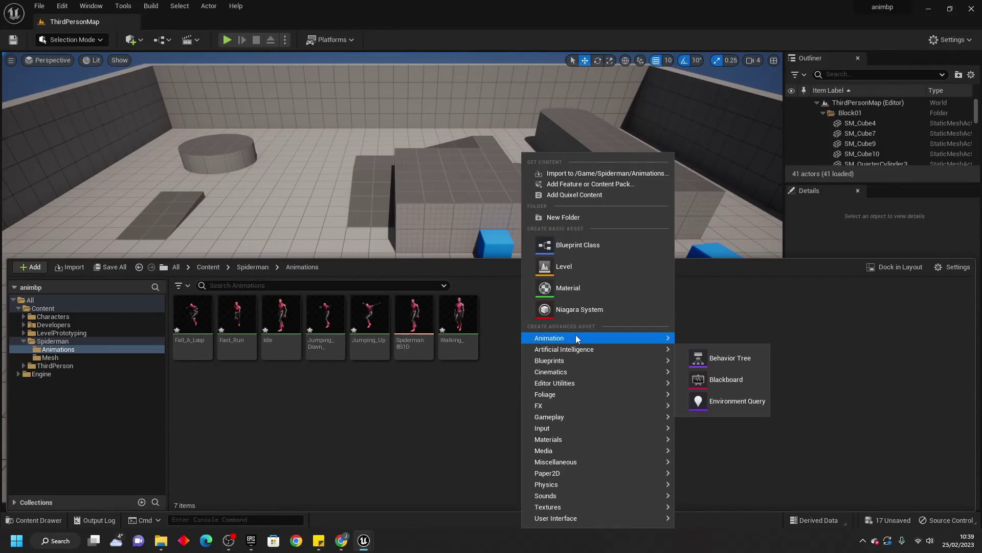
mouse_move(576, 337)
click(722, 333)
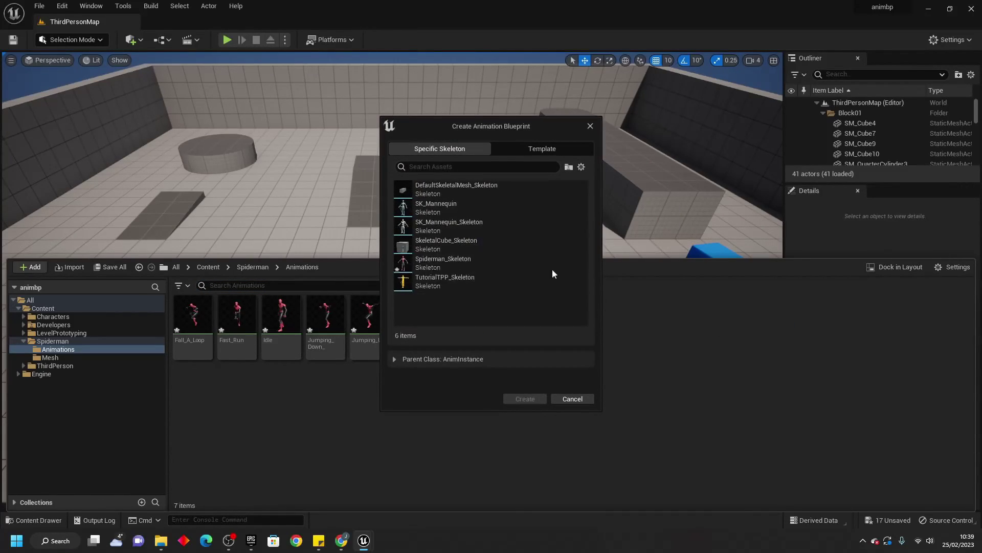
click(457, 264)
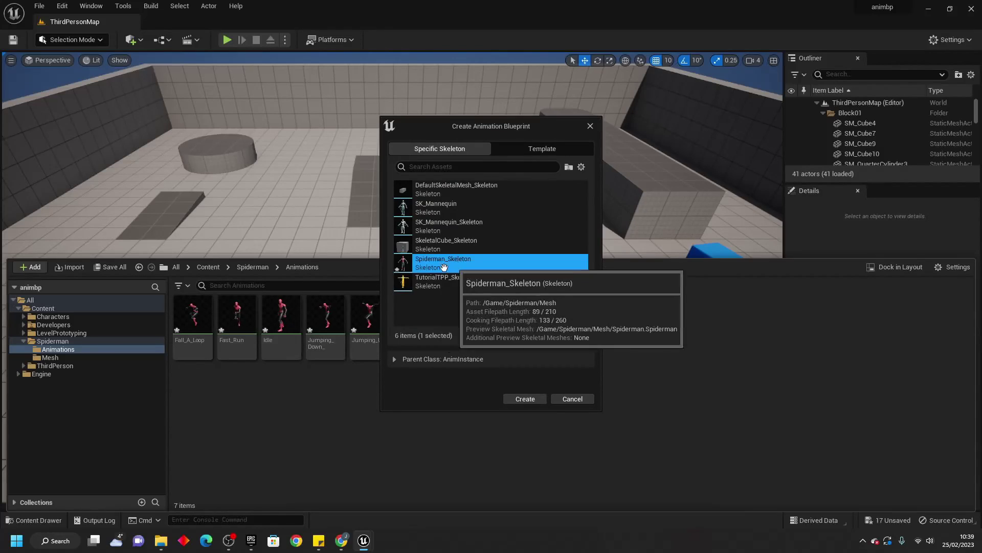
click(517, 397)
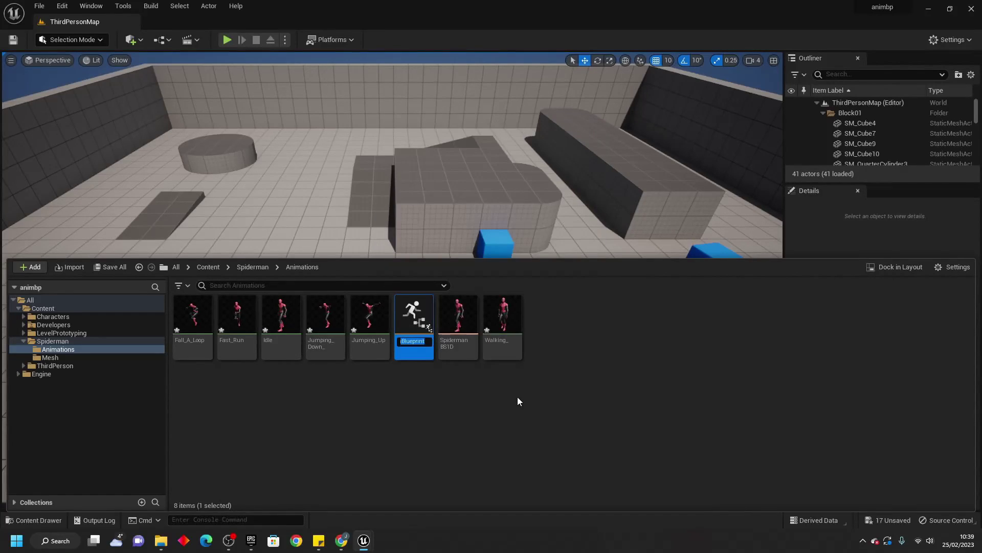
text(SpiderANI)
key(BackSpace)
key(BackSpace)
text(nimbp)
key(Return)
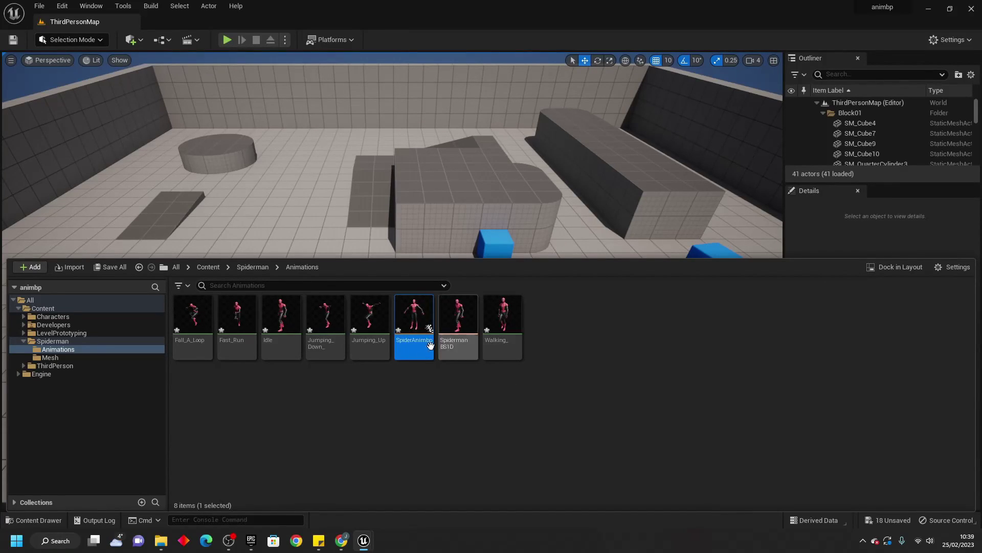
Open SpiderAnimbp, add a state machine to its AnimGraph and connect it to the Output Pose result
double_click(416, 323)
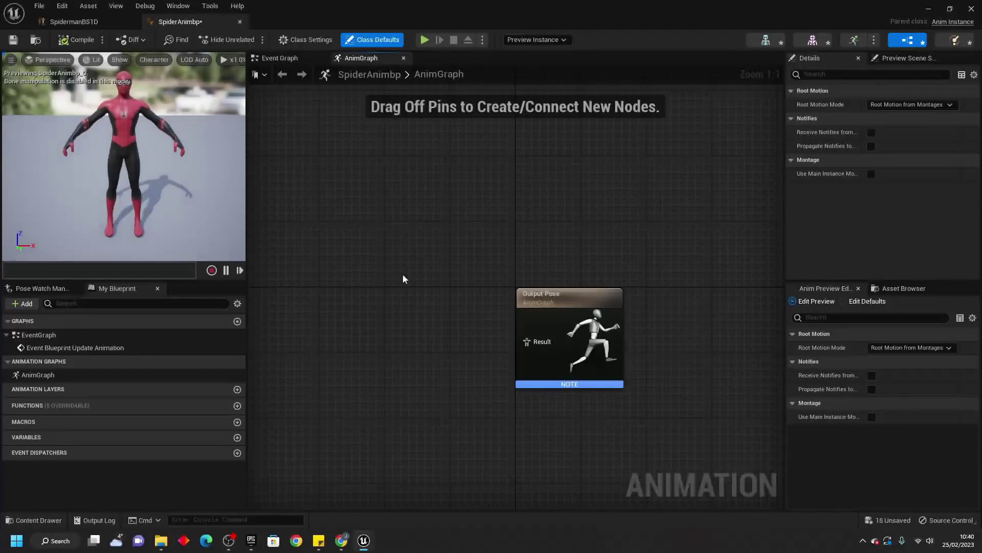
click(566, 219)
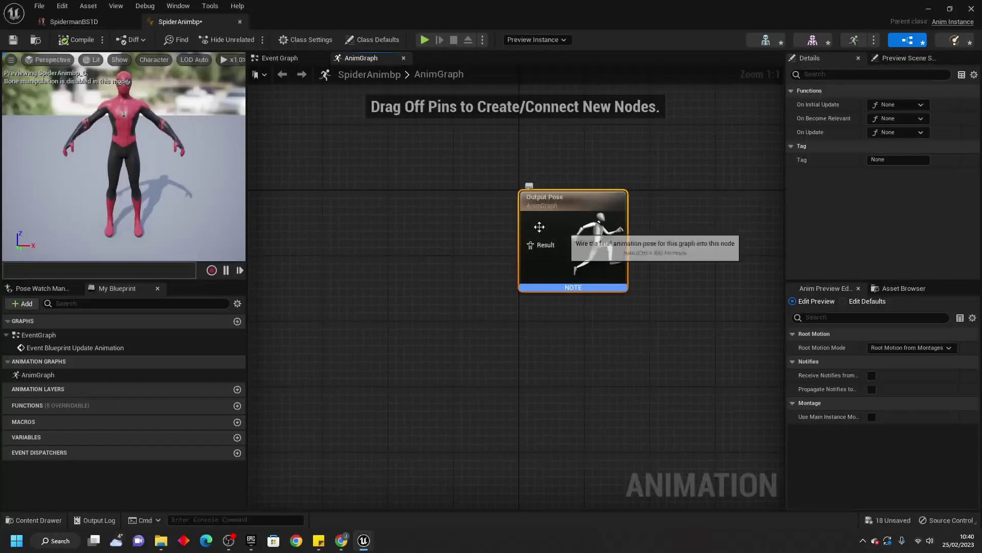
right_click(407, 243)
text(state machine)
key(Return)
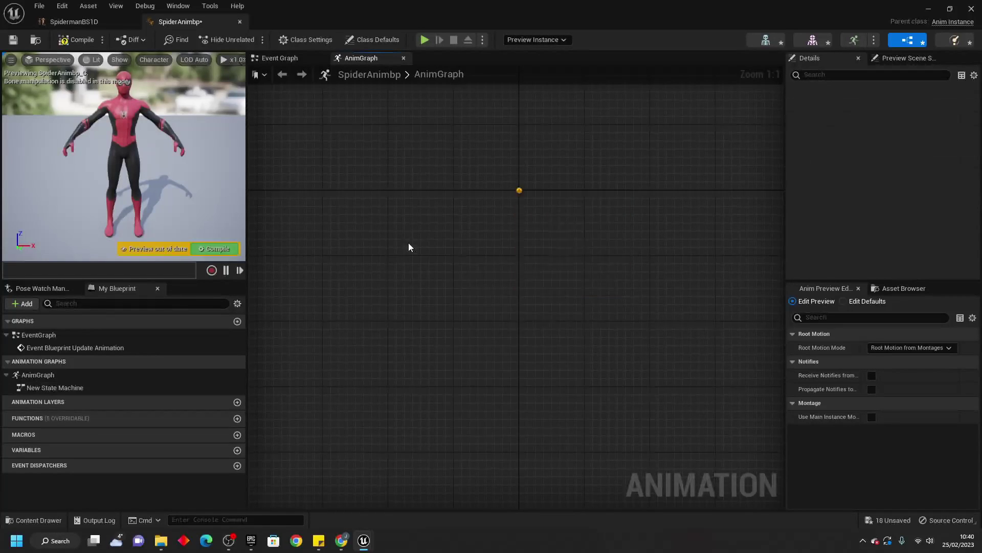
drag(471, 269, 545, 245)
click(435, 259)
drag(435, 259, 425, 217)
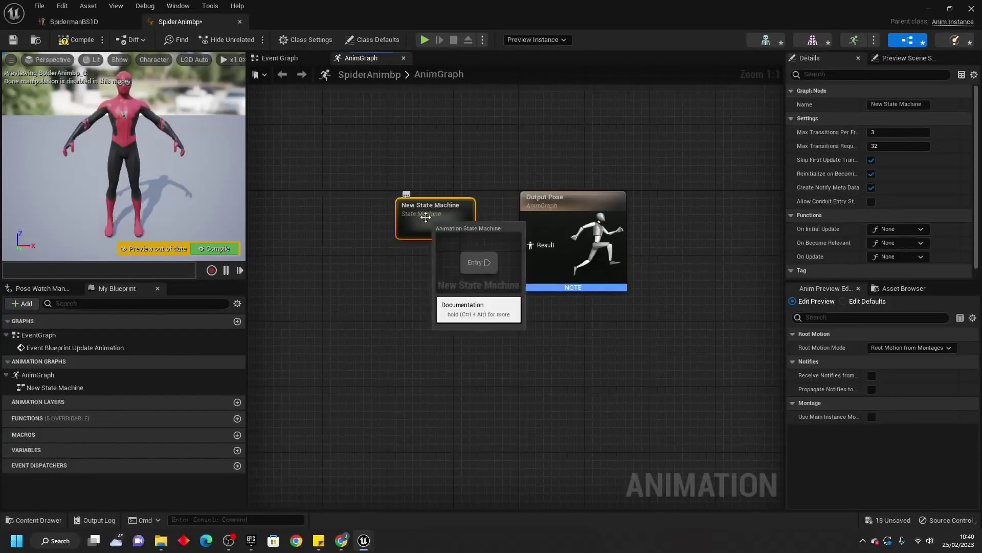
Inside the new state machine, add SpidermanBS1D as a state connected from Entry, and open that state
double_click(426, 216)
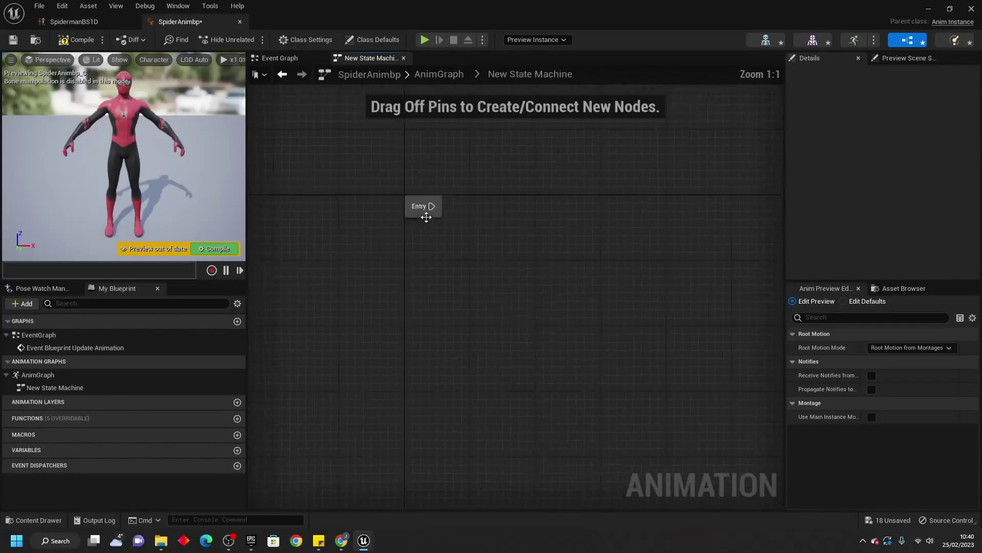
click(908, 289)
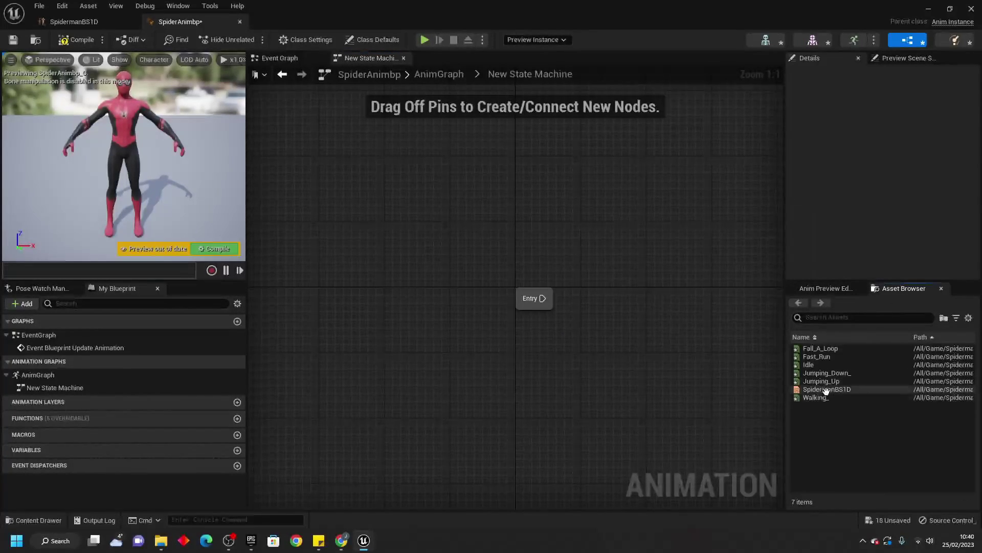
drag(826, 389, 635, 286)
click(565, 323)
drag(543, 298, 637, 299)
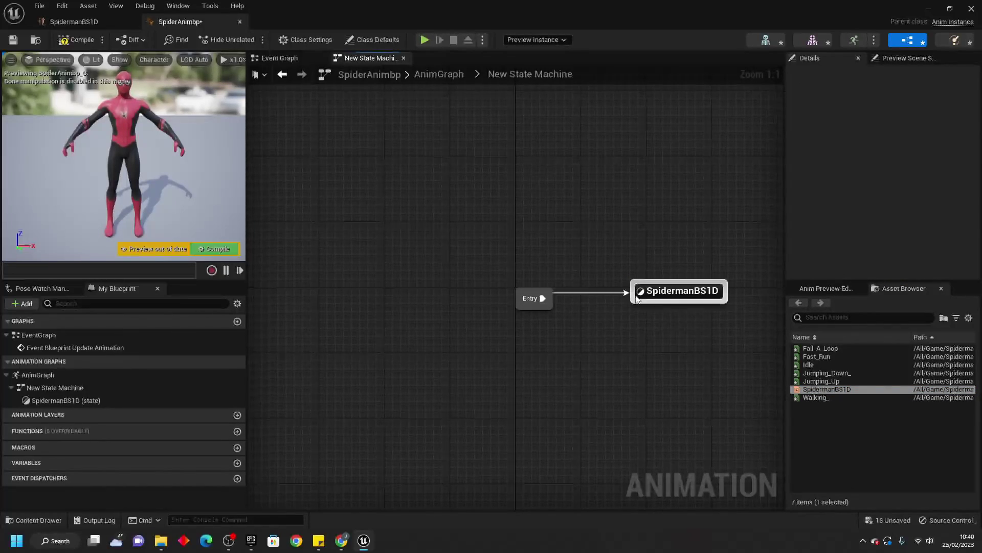
double_click(665, 290)
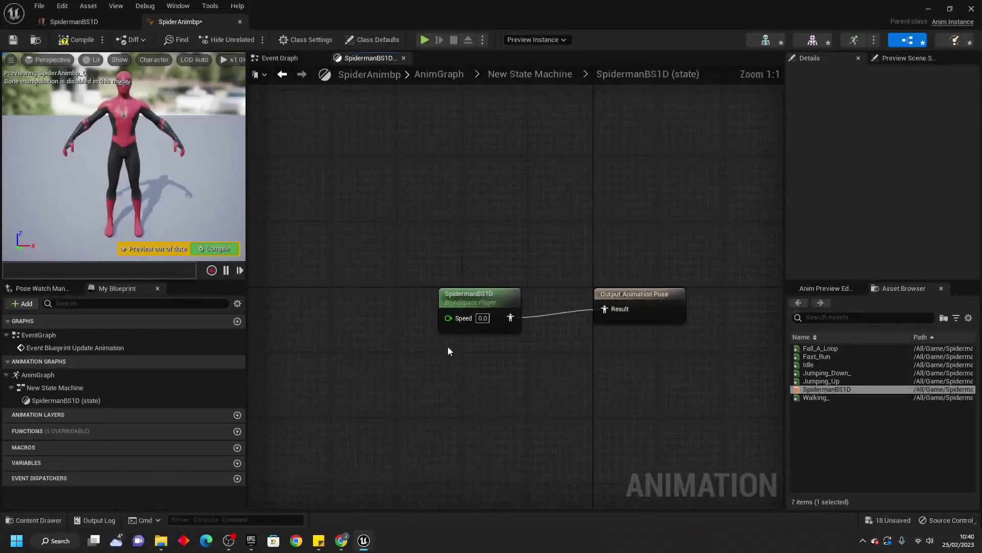
Promote the SpidermanBS1D player's Speed input to a variable named Speed, compile, and place the variable node beside the player
right_click(454, 322)
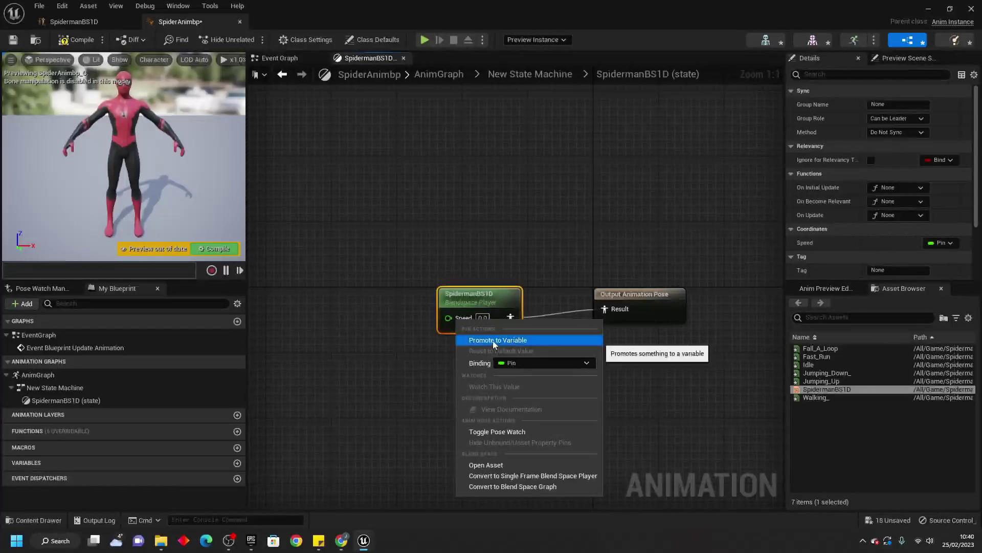
click(483, 340)
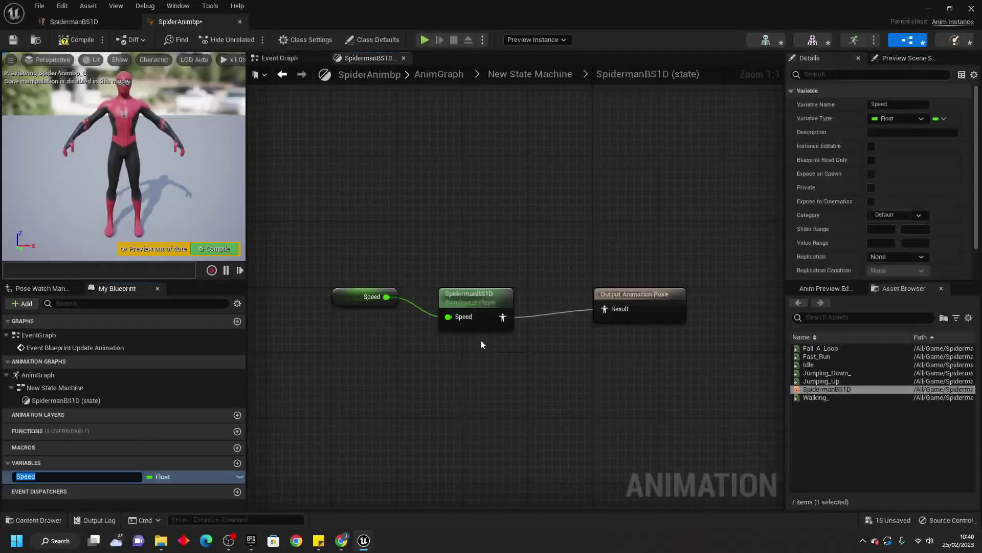
click(76, 40)
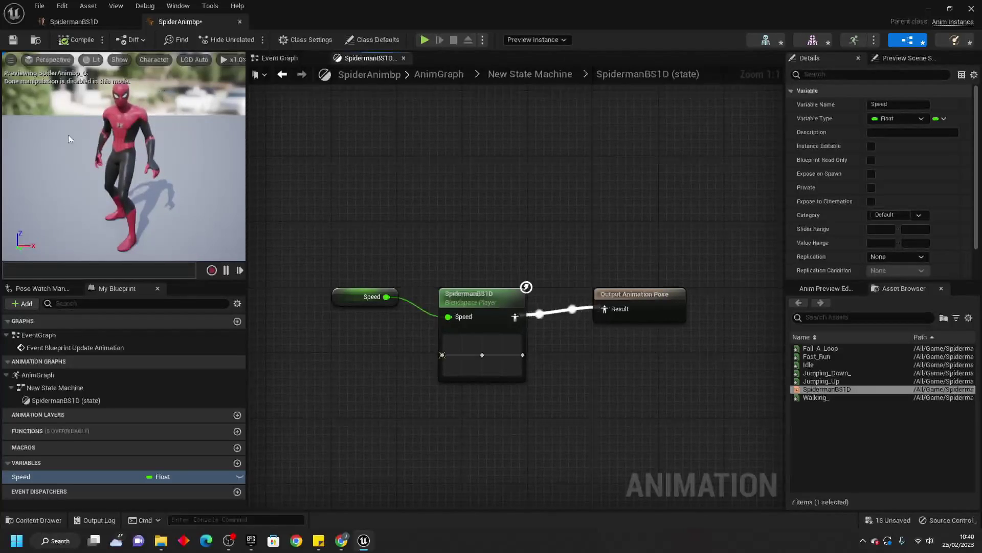
click(361, 297)
drag(360, 297, 346, 334)
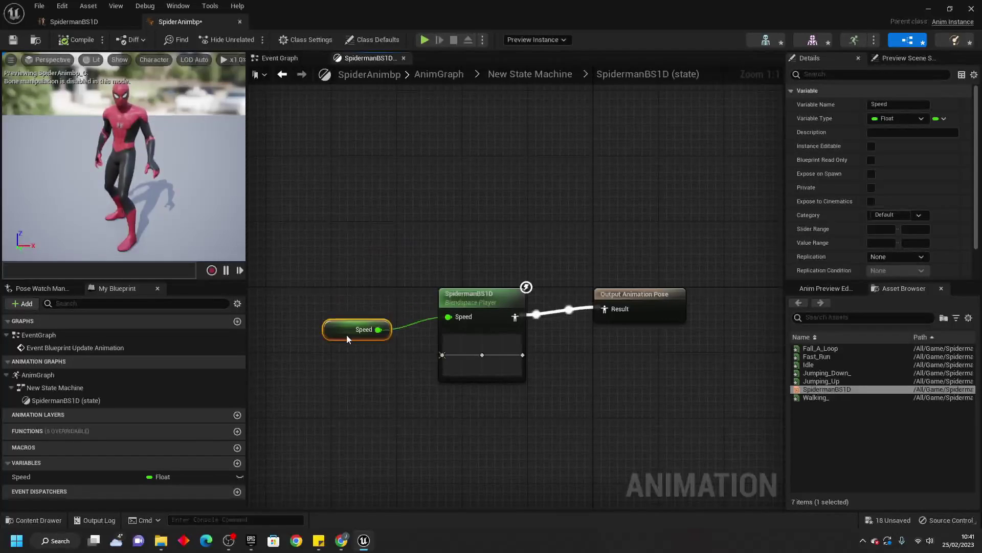
mouse_move(373, 333)
mouse_down()
mouse_move(390, 234)
mouse_move(339, 289)
mouse_move(349, 342)
mouse_move(348, 331)
mouse_move(359, 339)
mouse_up()
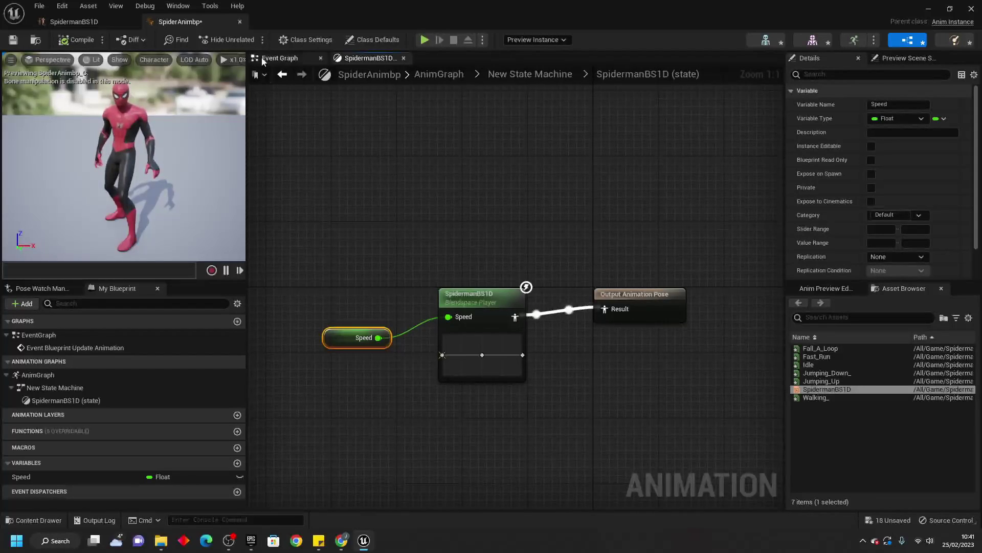
In the Event Graph, check Try Get Pawn Owner with the Is Valid macro, executed from Event Blueprint Update Animation
click(280, 58)
right_drag(519, 185, 294, 153)
drag(313, 276, 396, 323)
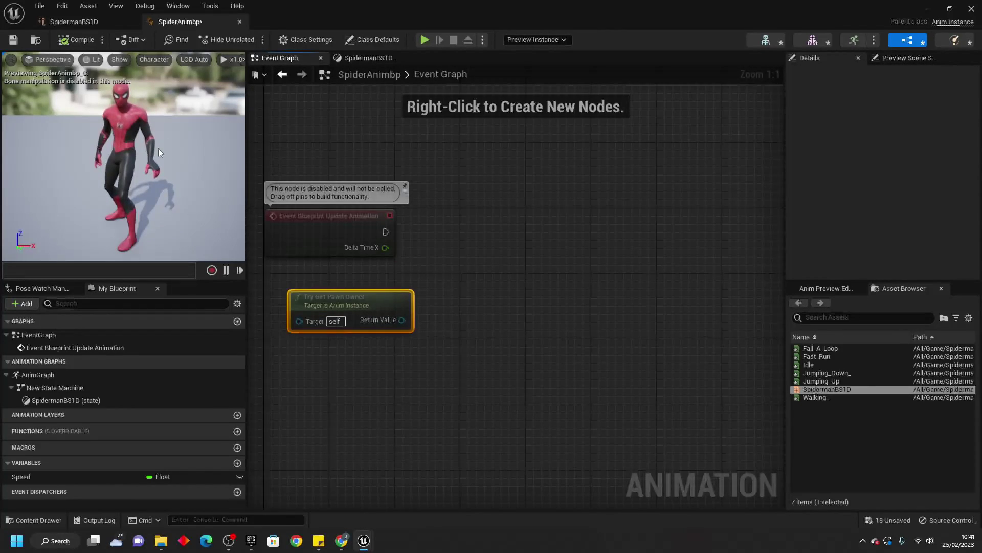
drag(397, 323, 457, 251)
text(is valid)
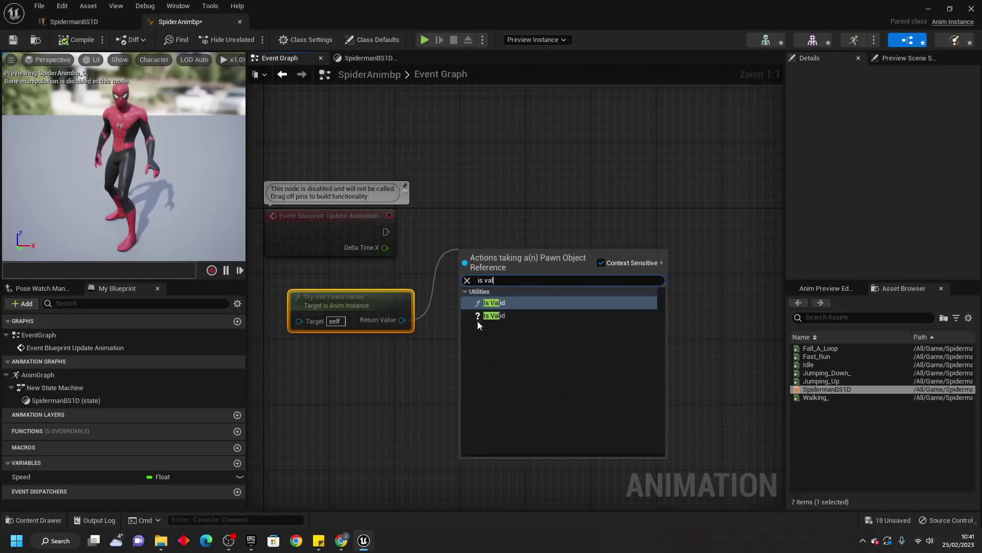
click(478, 322)
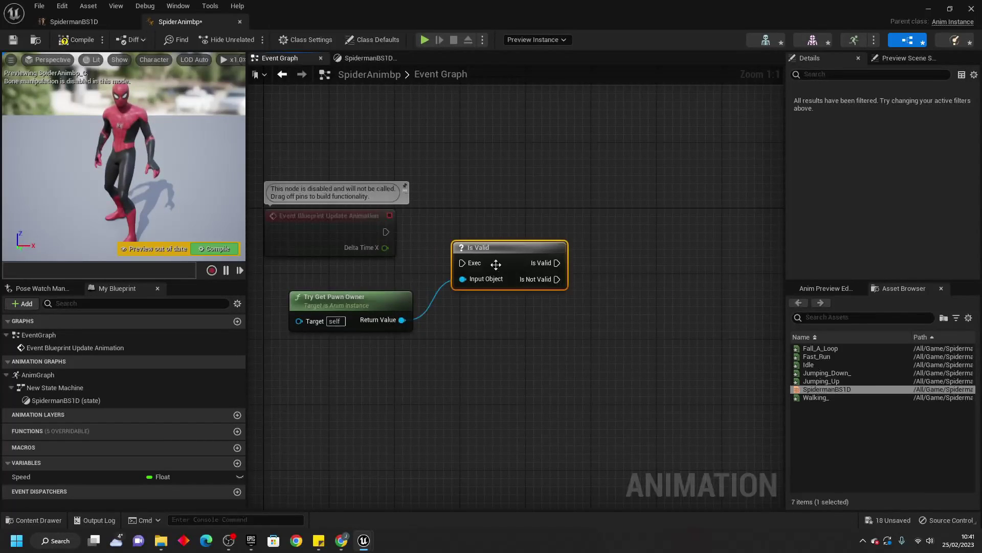
drag(500, 262, 518, 244)
mouse_move(381, 301)
mouse_down()
mouse_move(421, 264)
mouse_move(398, 308)
mouse_up()
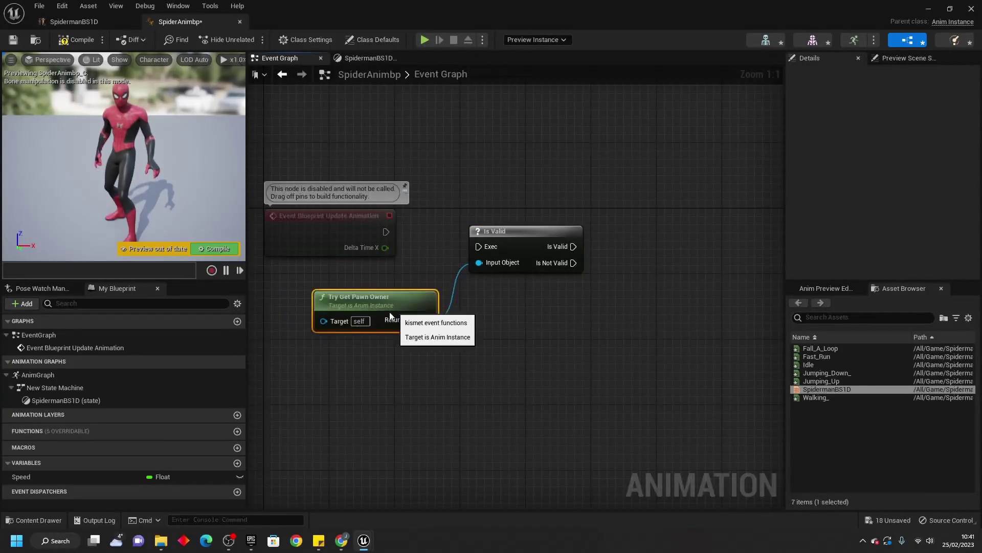
drag(385, 232, 478, 246)
Add a Get Velocity node from the pawn owner's return value and feed its result into a Vector Length node
drag(418, 328, 620, 329)
text(get veloc)
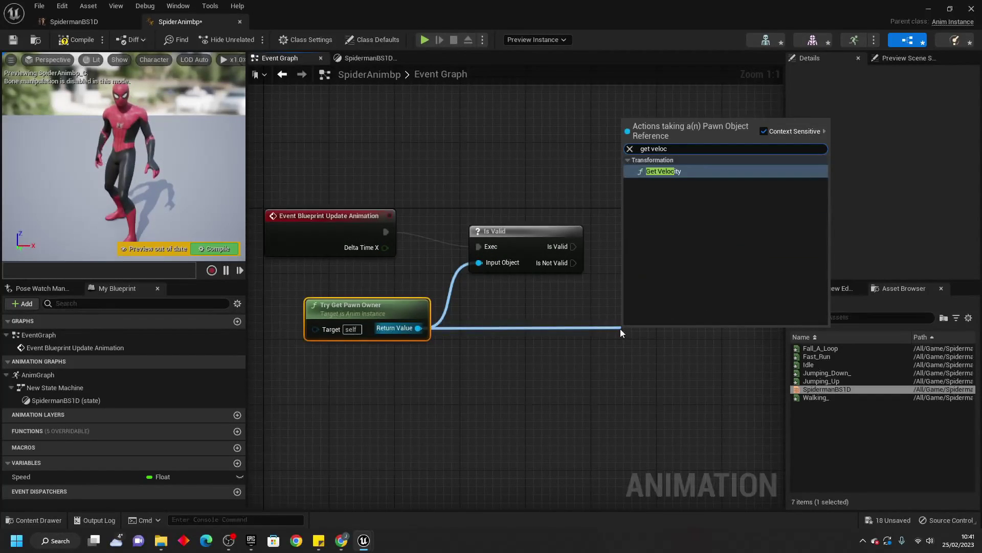
key(Return)
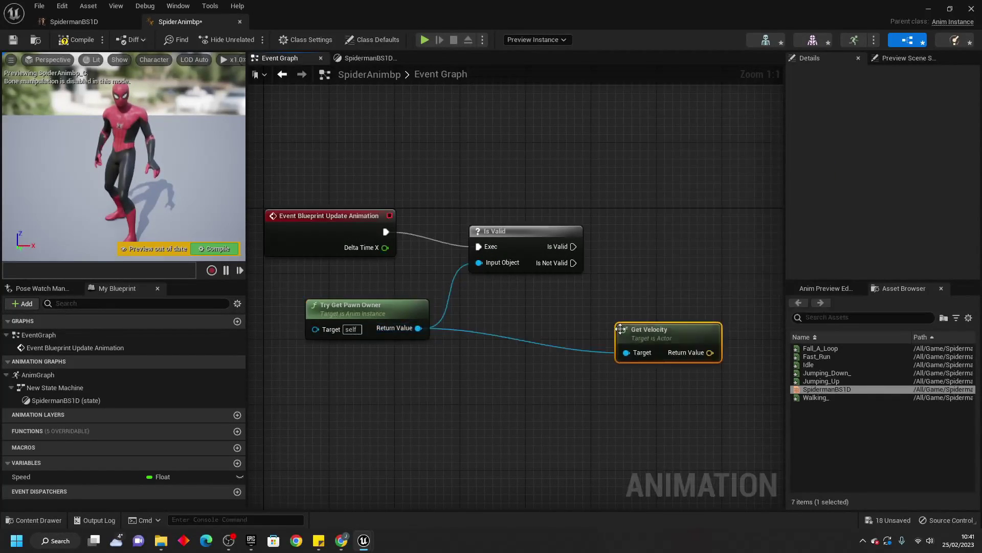
drag(385, 312, 345, 329)
right_drag(771, 371, 648, 369)
drag(588, 350, 658, 278)
text(vector leng)
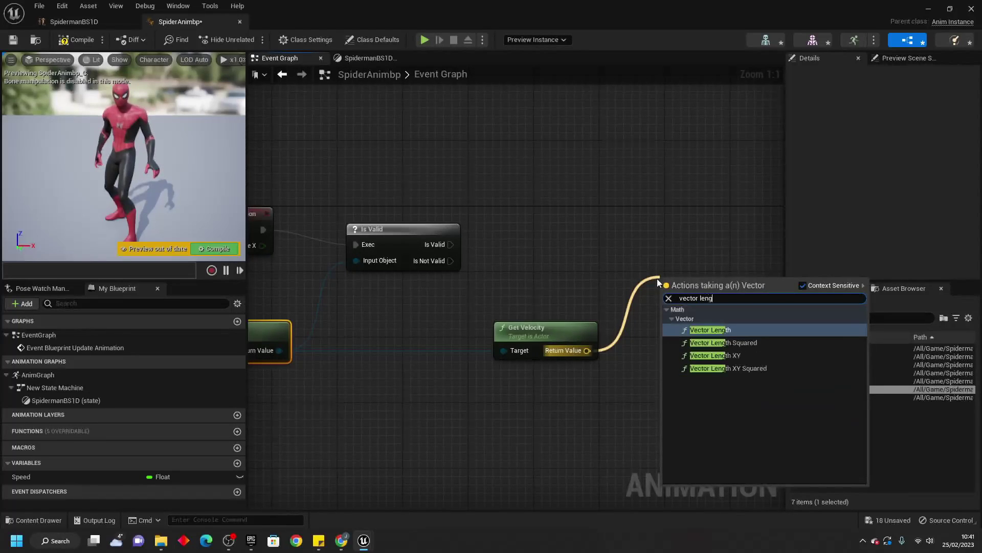
key(Return)
right_drag(776, 298, 591, 267)
drag(510, 247, 535, 288)
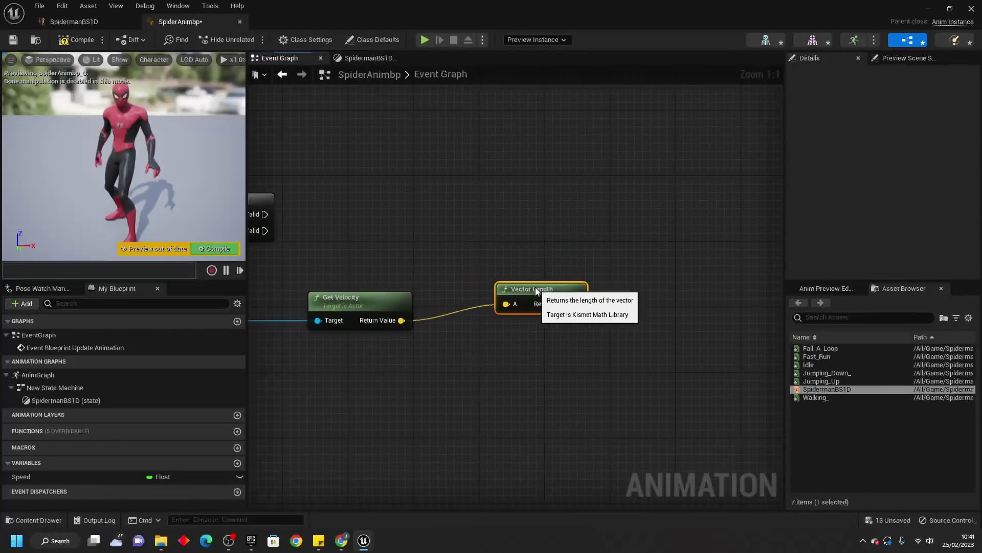
Add a Set Speed node fed by Vector Length and executed from the Is Valid output, and compile and save SpiderAnimbp
drag(50, 475, 515, 179)
click(568, 205)
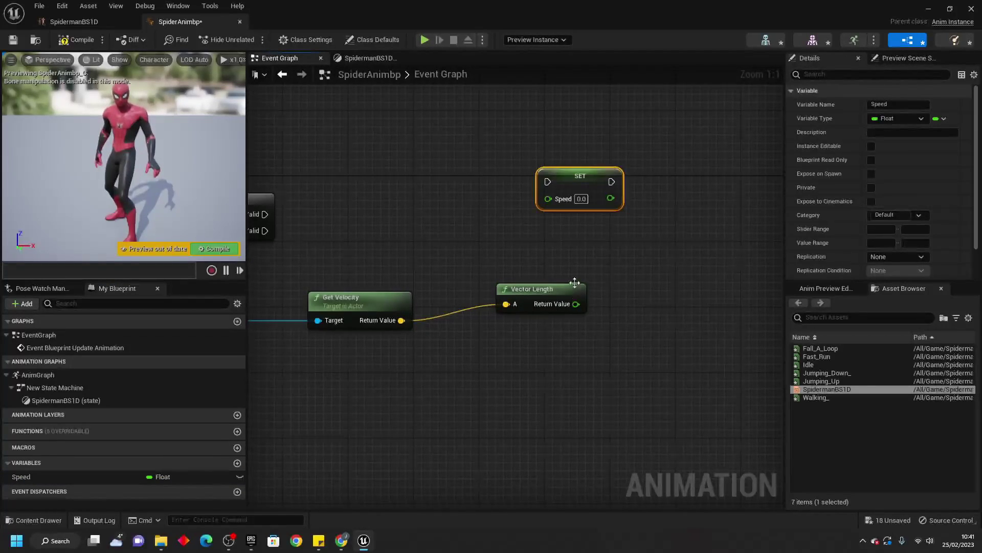
drag(576, 304, 548, 198)
right_drag(413, 228, 532, 217)
drag(392, 198, 677, 164)
click(77, 39)
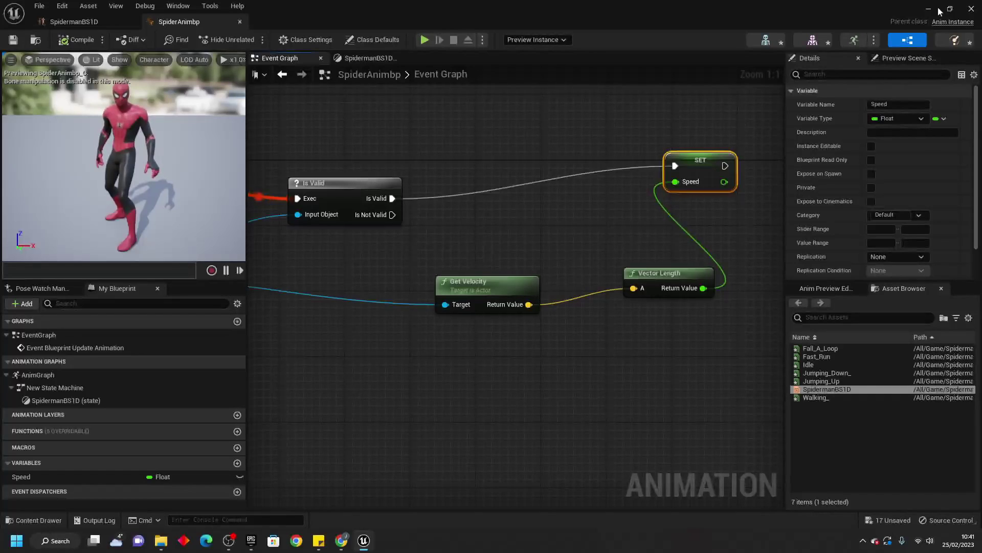
Open BP_ThirdPersonCharacter from the ThirdPerson/Blueprints folder and show its viewport
click(940, 10)
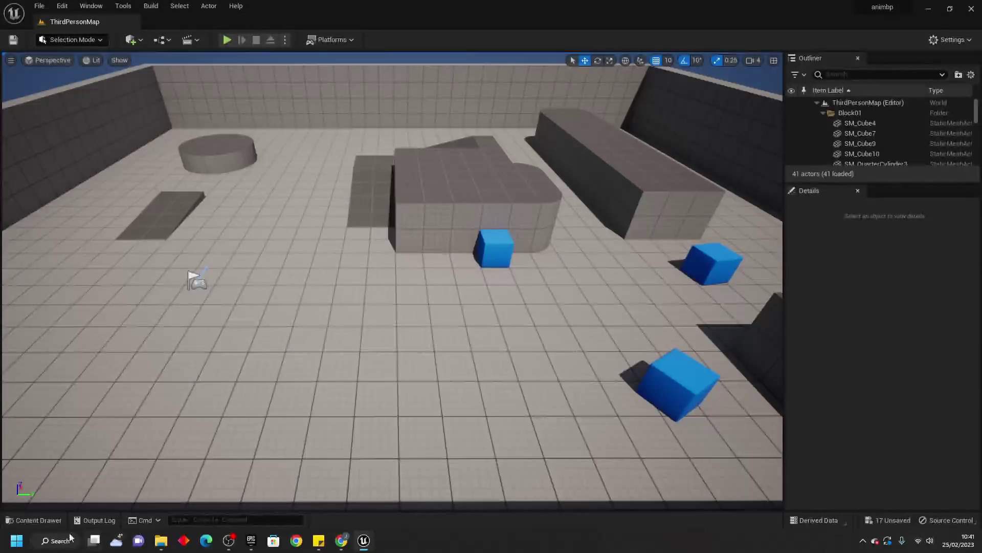
click(38, 520)
click(51, 366)
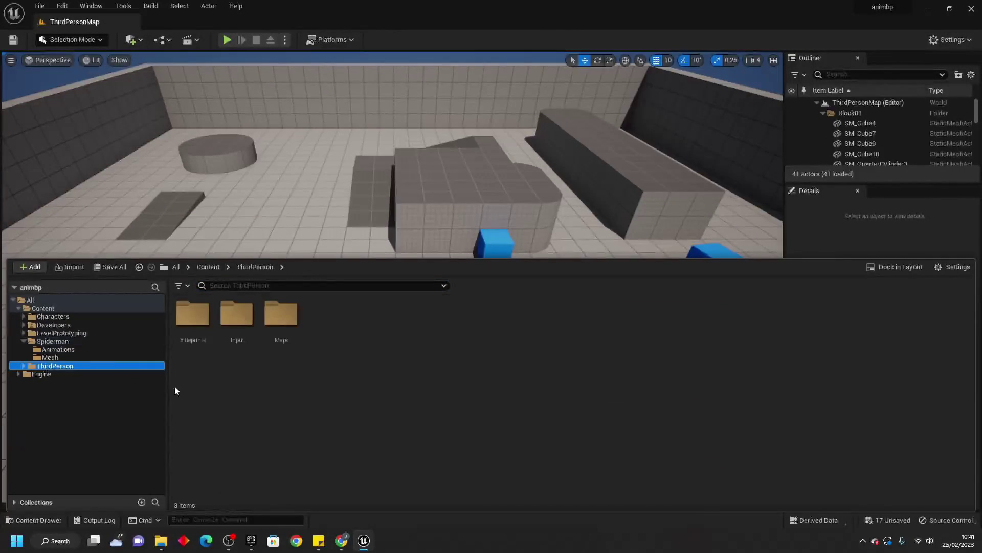
double_click(185, 320)
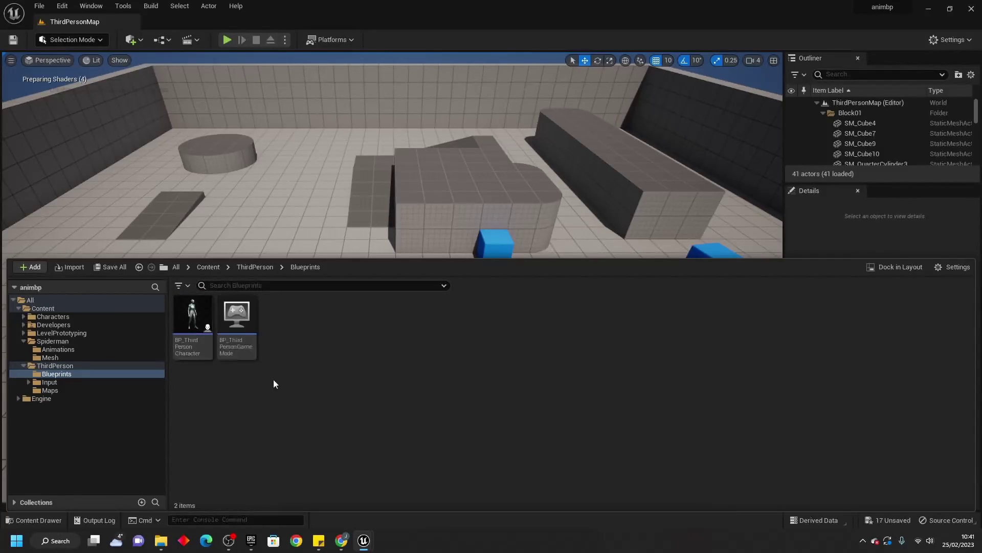
double_click(191, 313)
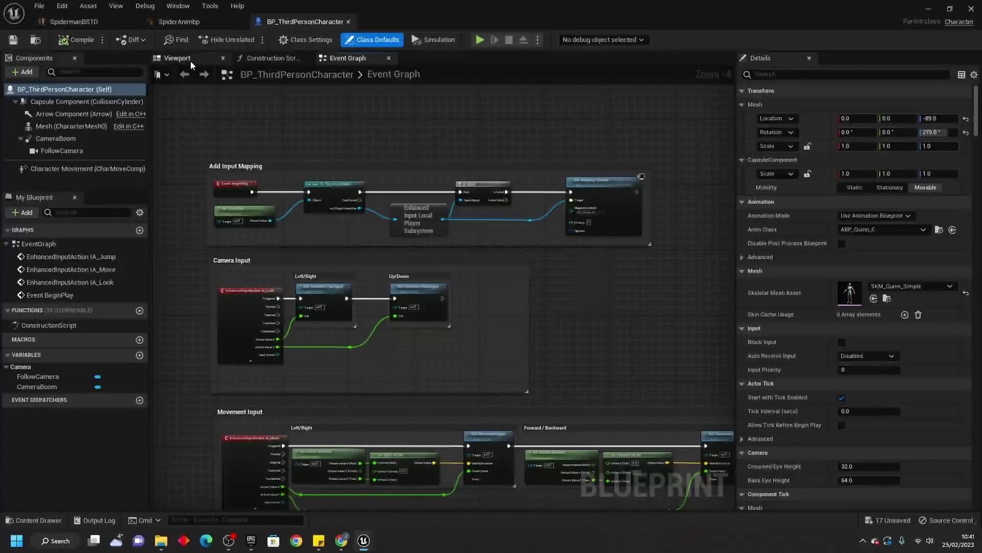
click(190, 60)
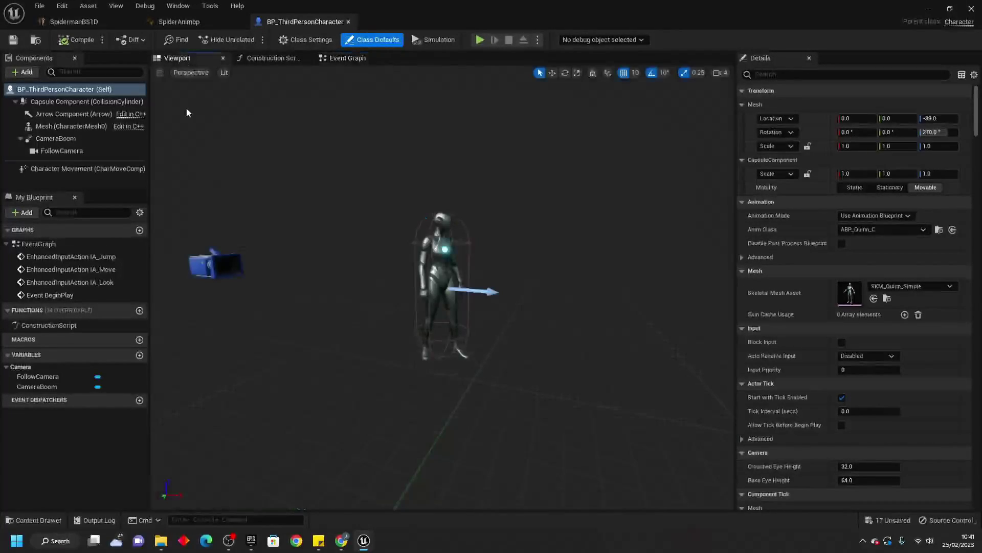
Set the Skeletal Mesh Asset of the character's Mesh component to Spiderman
click(73, 126)
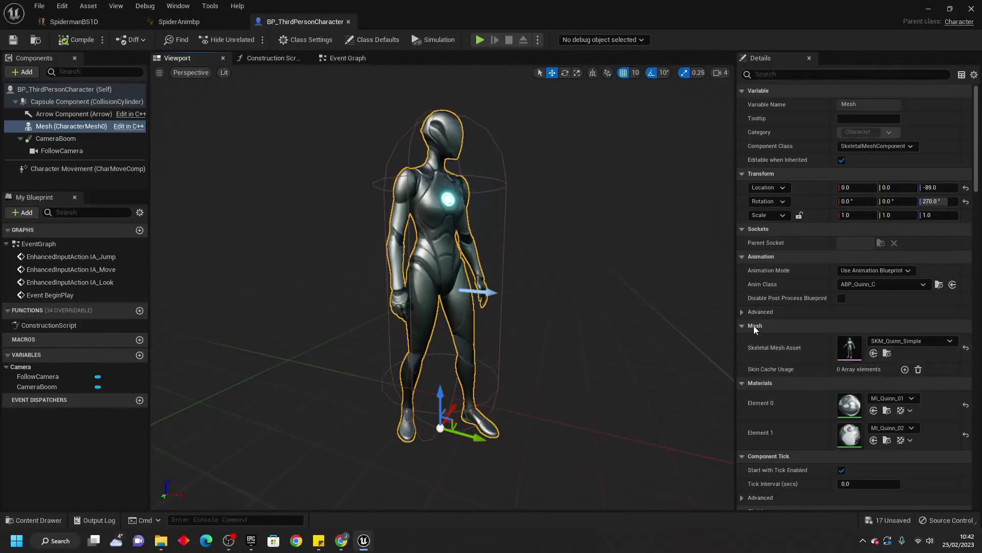
click(906, 342)
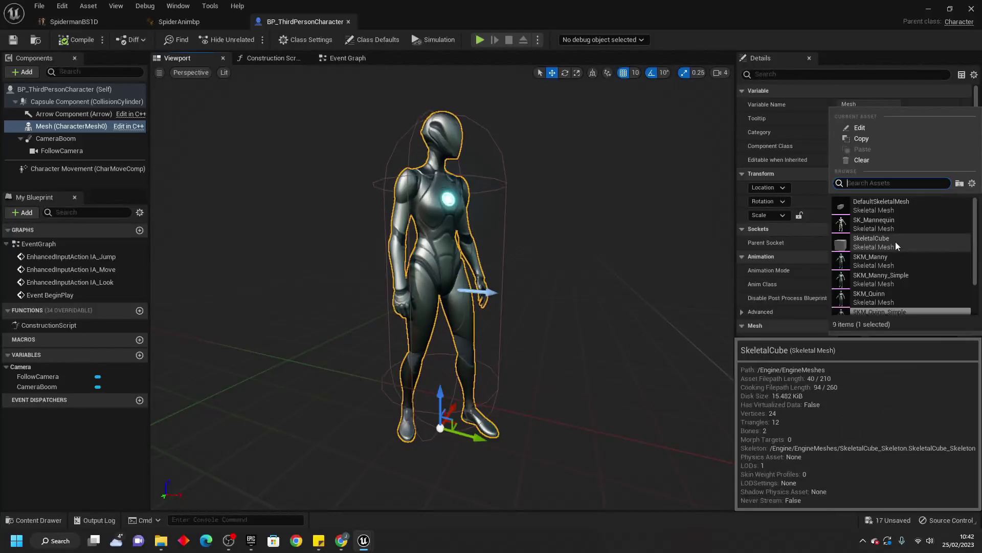
scroll(889, 246, down, 3)
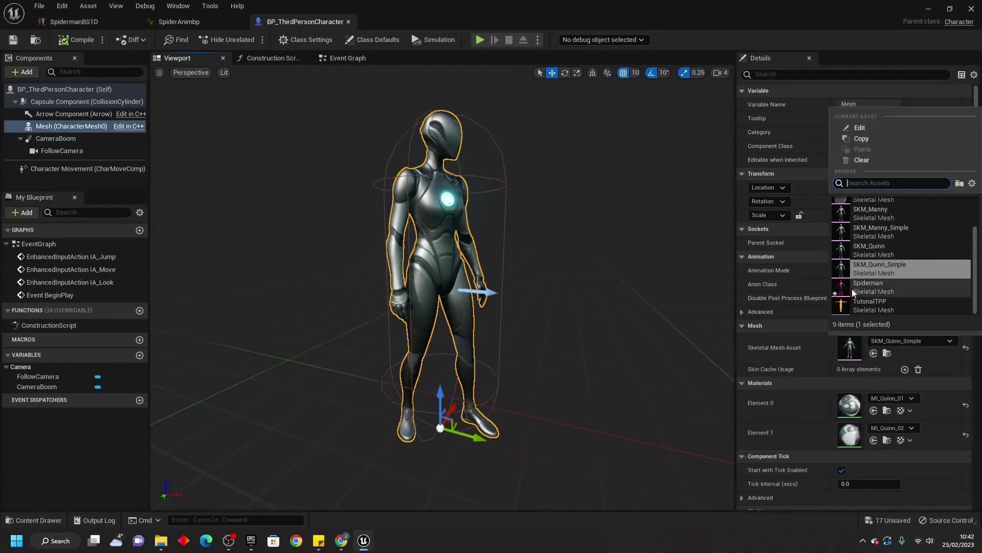
click(882, 287)
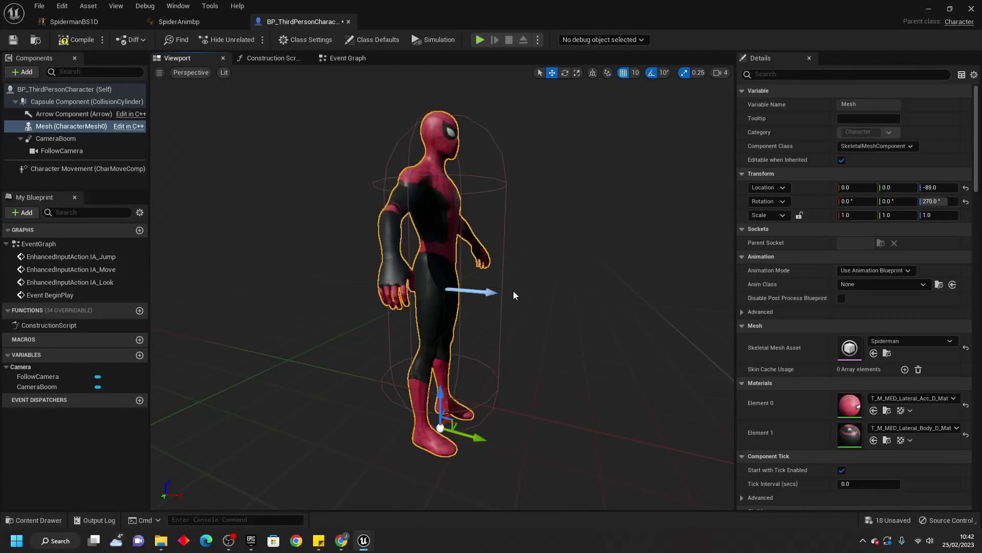
Set the Mesh component's Anim Class to SpiderAnimbp, and compile and save the character blueprint
click(858, 282)
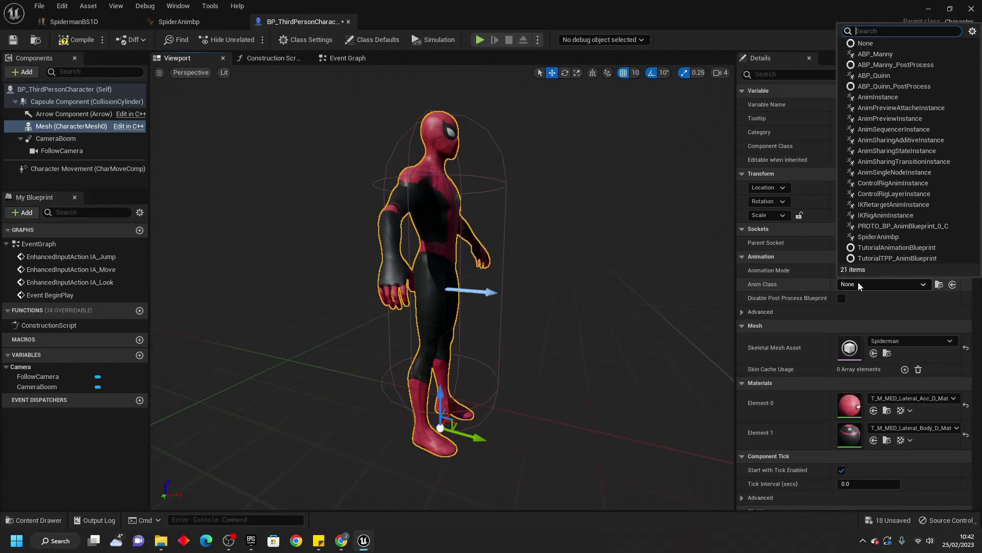
text(spide)
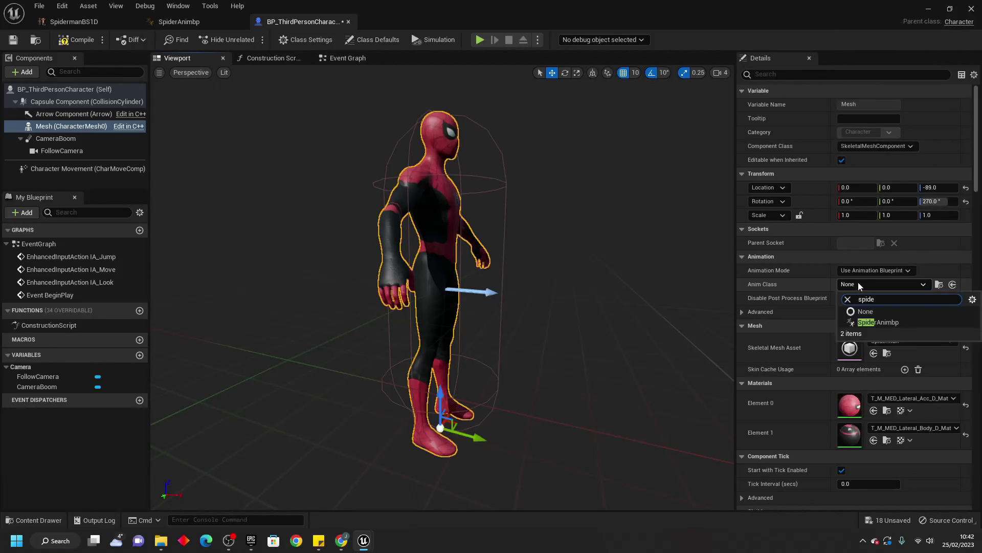
click(907, 327)
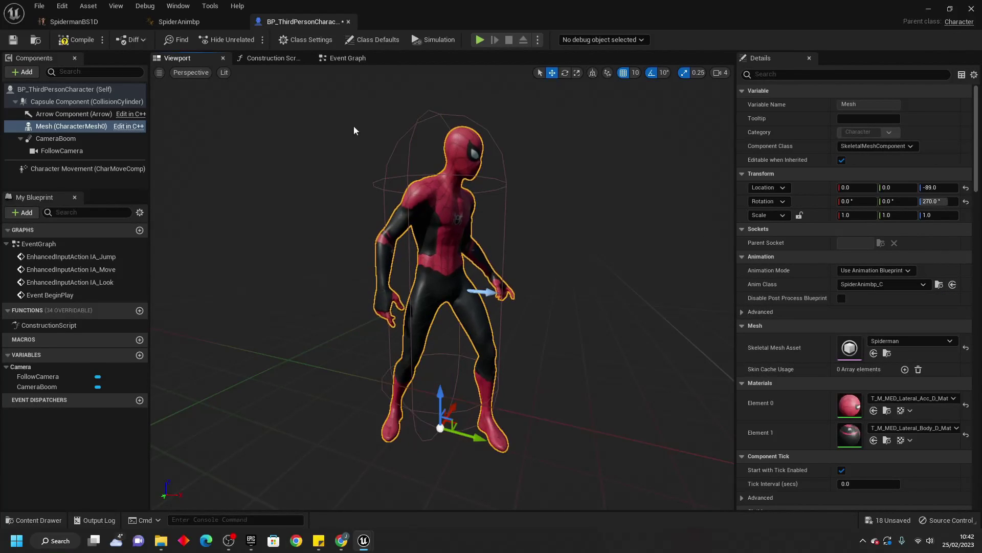
click(71, 39)
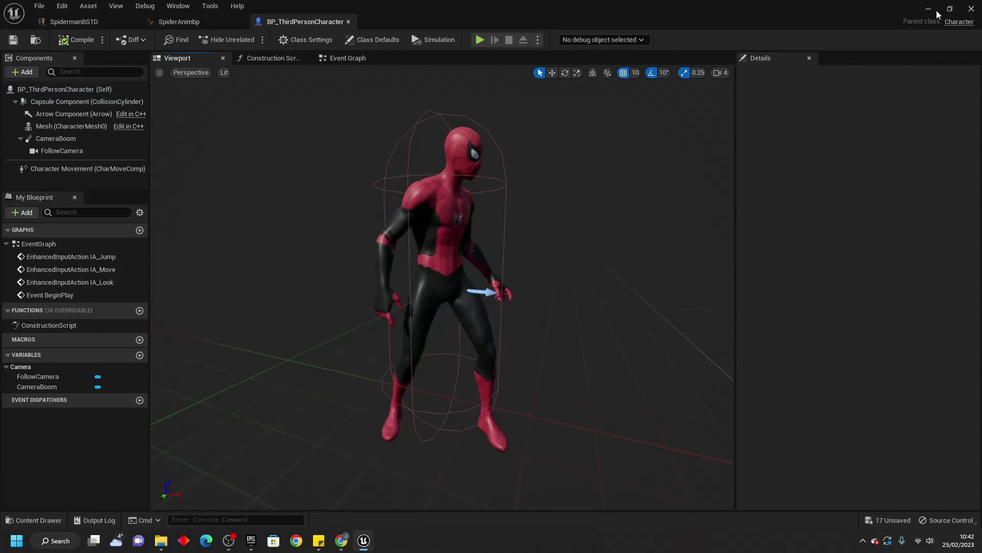
Play the level from the main editor, run the Spiderman character around to test the animations, and stop playing
click(928, 9)
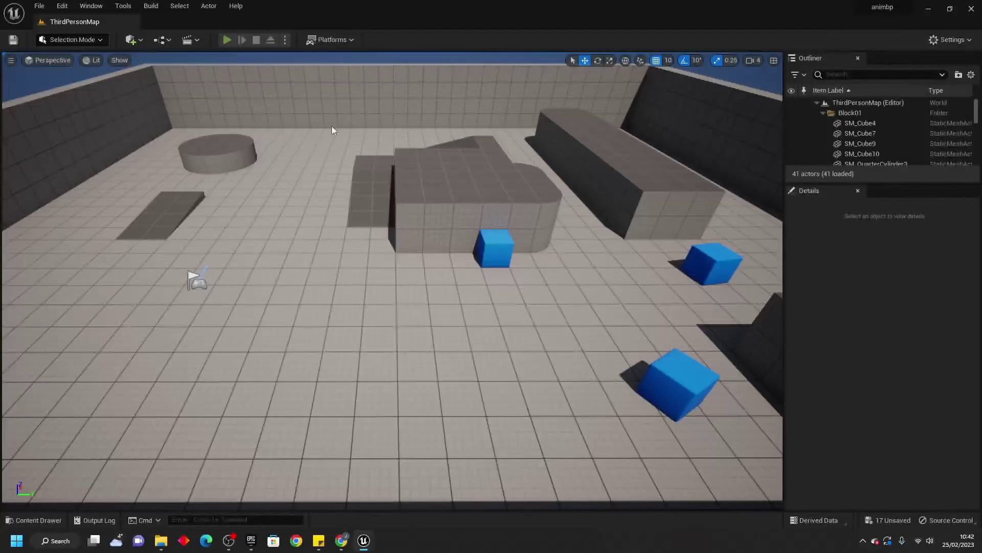
key(alt+p)
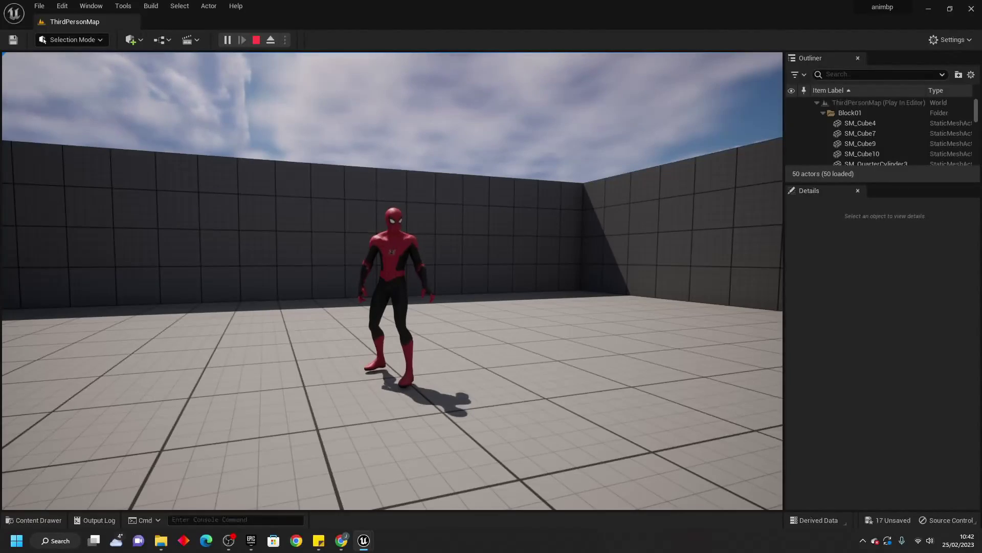
key(w)
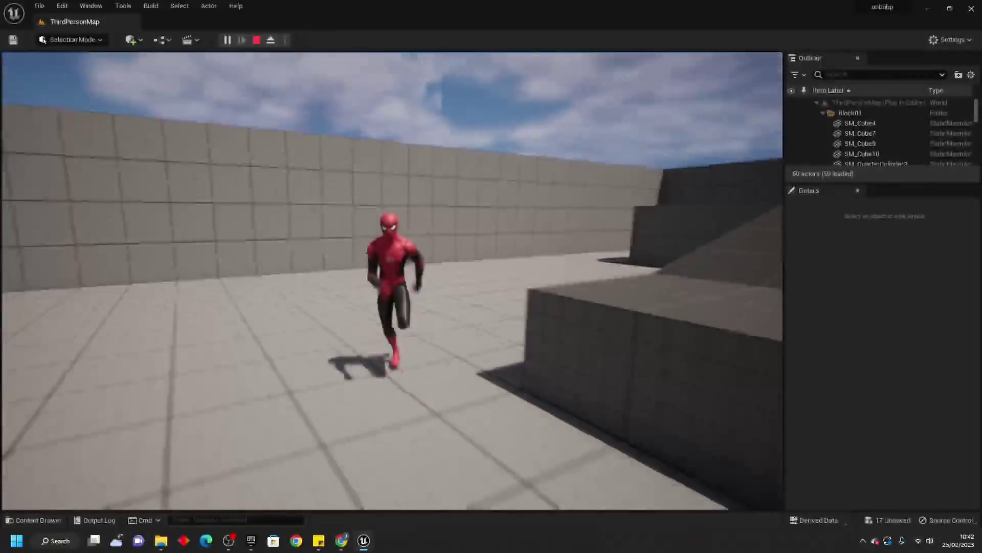
key(w)
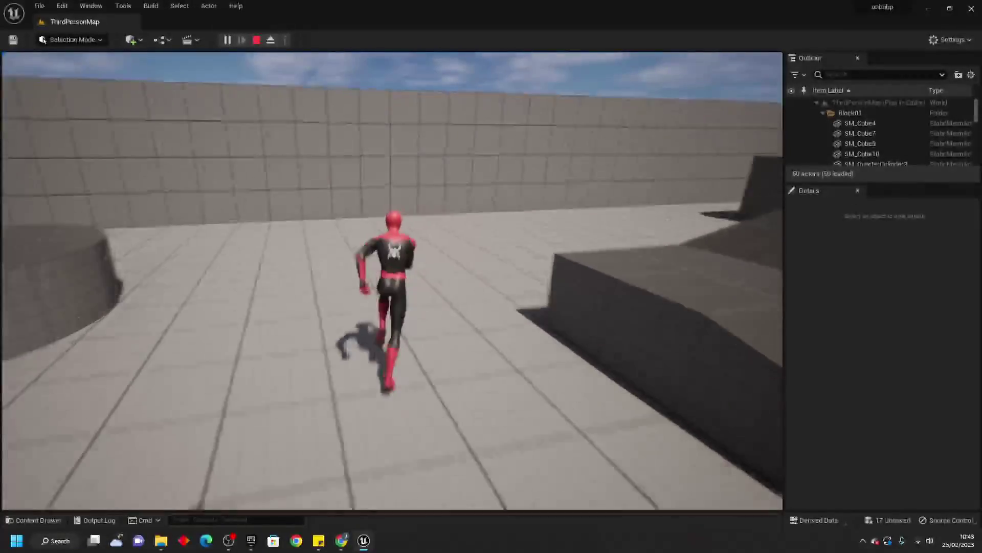
key(s)
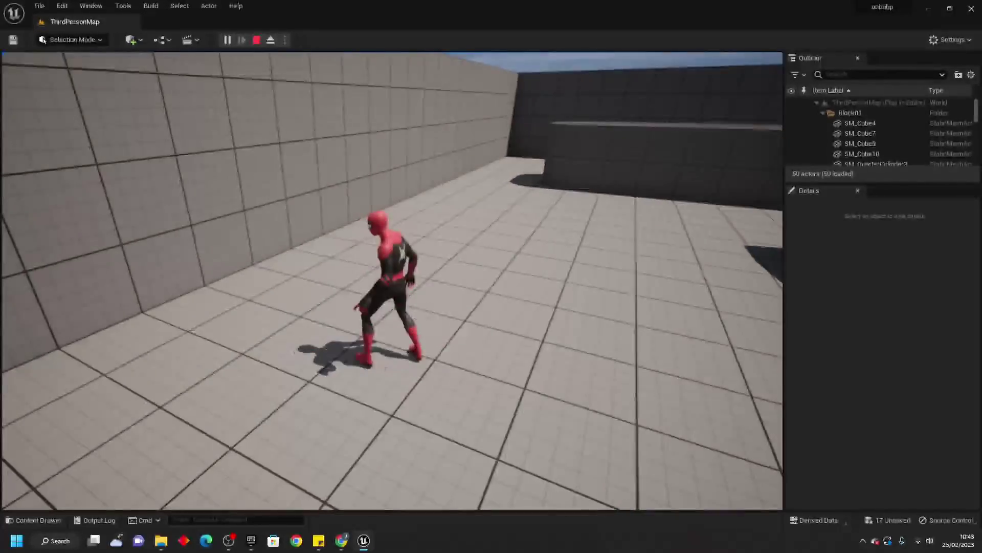
key(Escape)
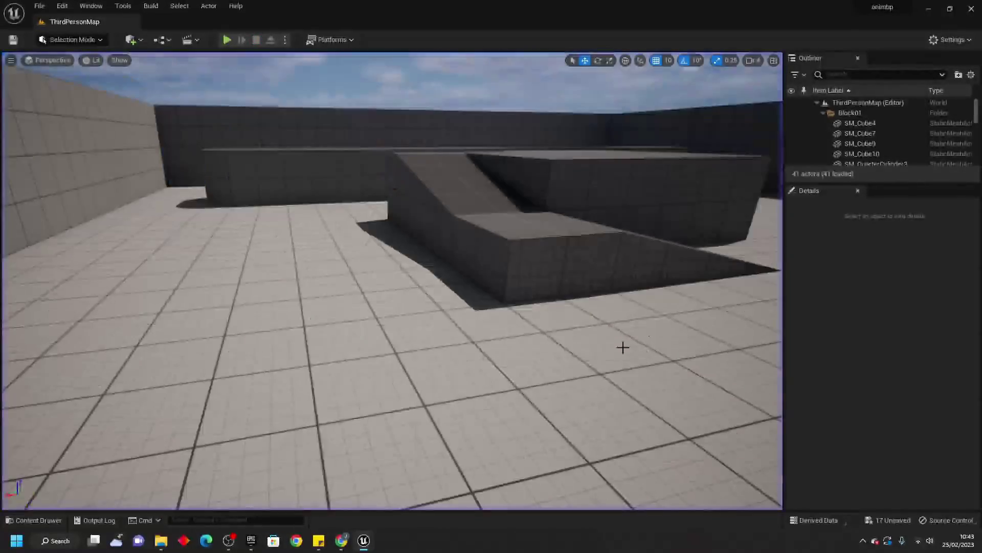
Open the SpidermanBS1D blend space from the Spiderman/Animations folder and review its Sample Smoothing settings
click(39, 519)
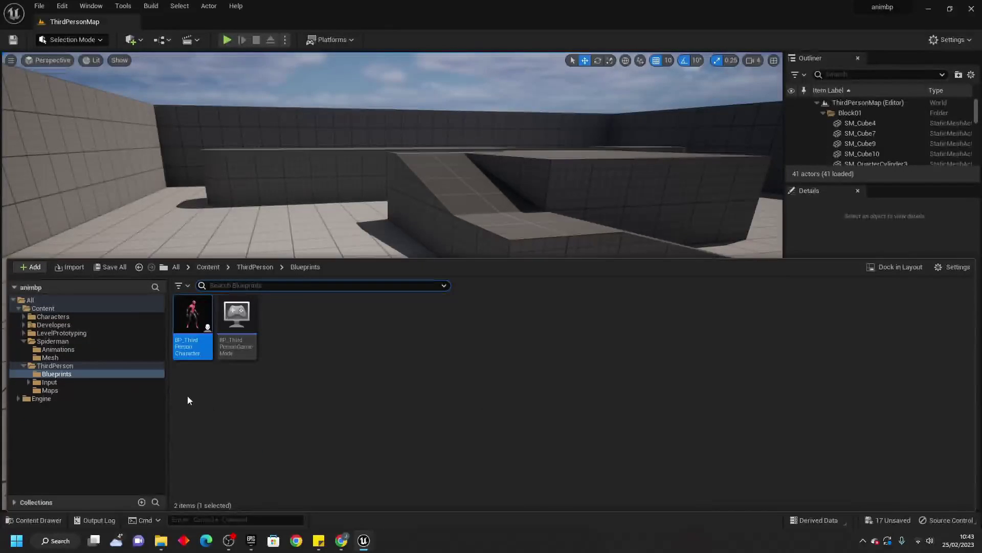
click(84, 351)
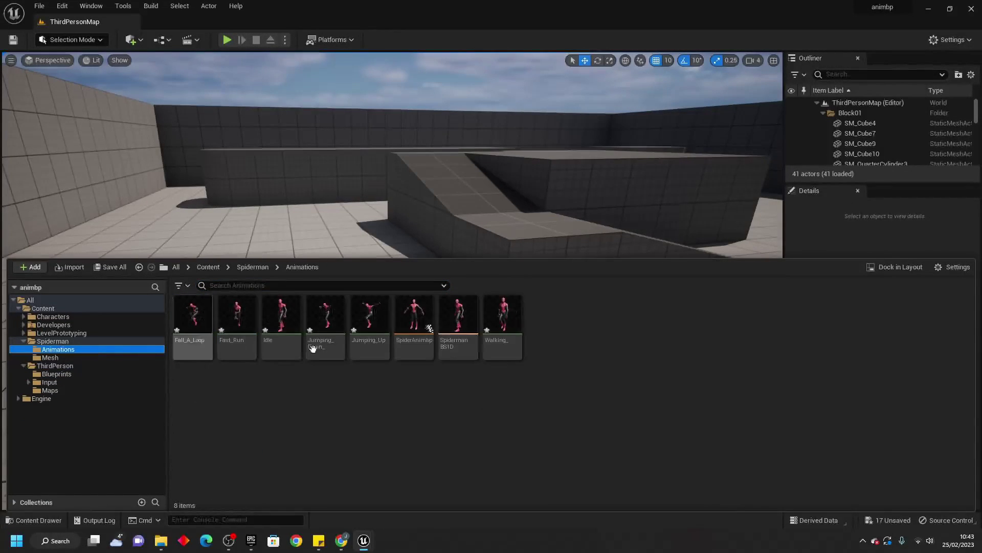
double_click(458, 320)
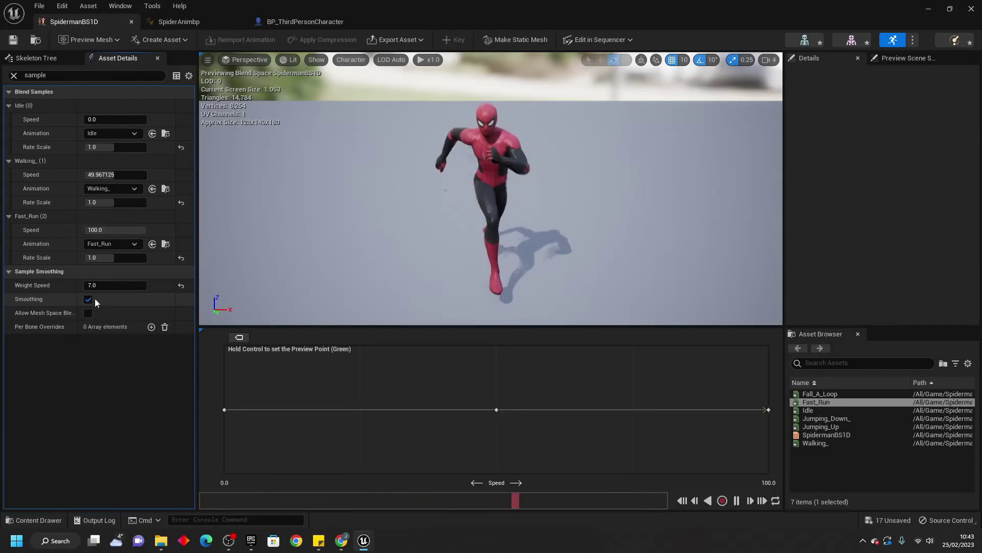
click(934, 10)
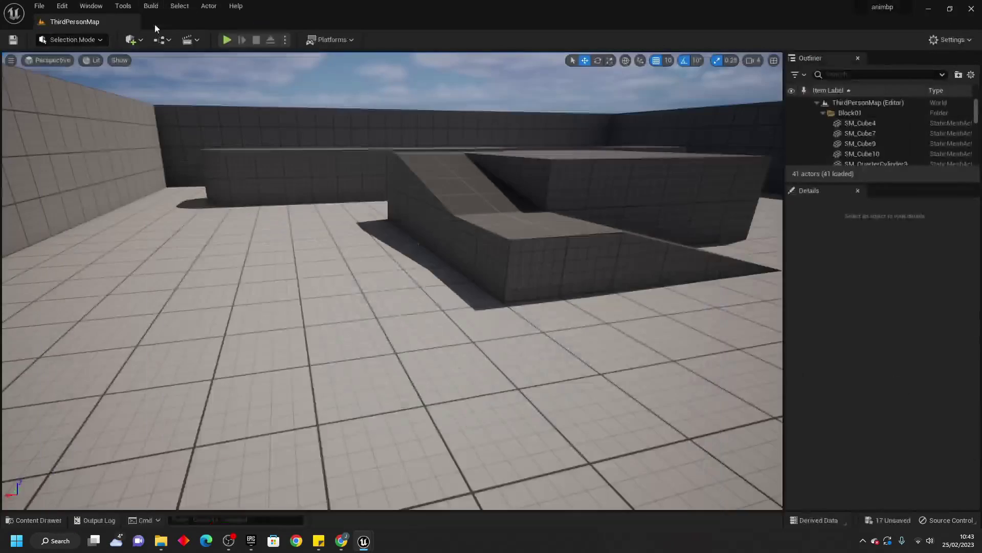
Play the level, run the Spiderman character in different directions to check the animation blending, and stop playing
click(228, 39)
key(w)
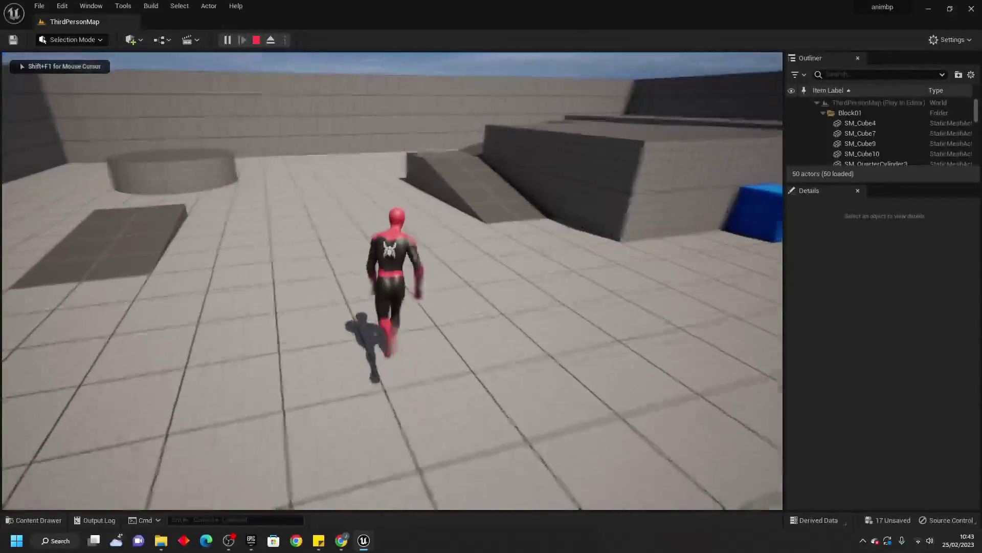
key(a)
key(s)
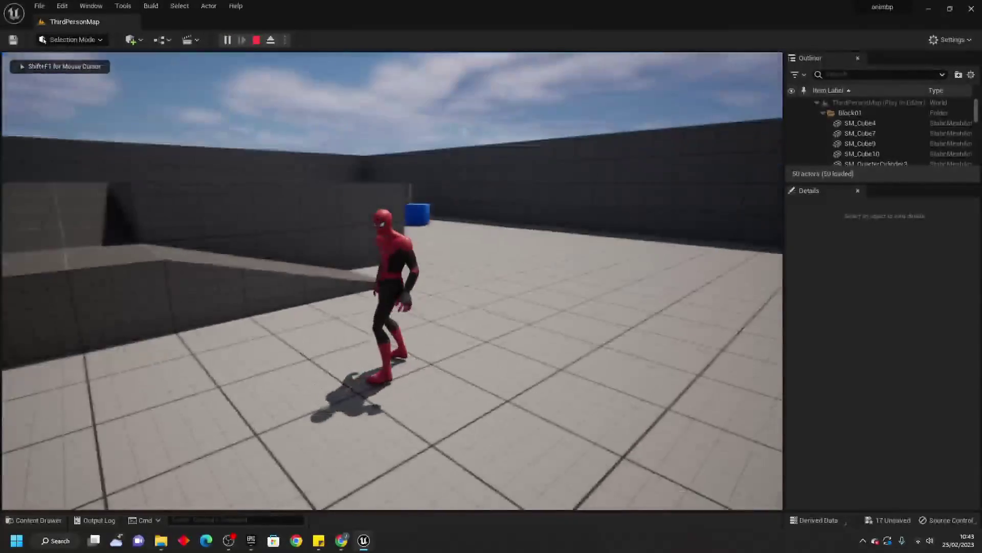
key(a)
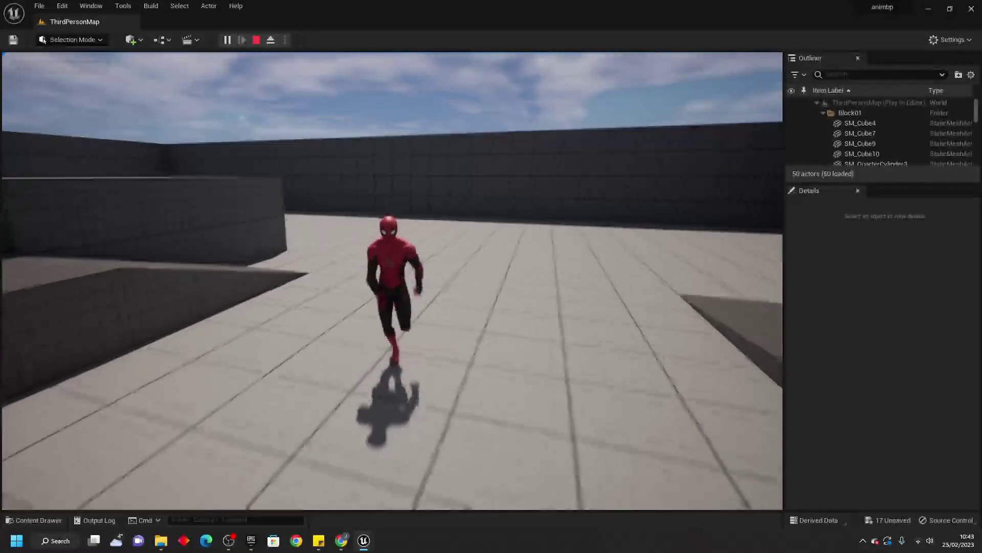
key(w)
key(Escape)
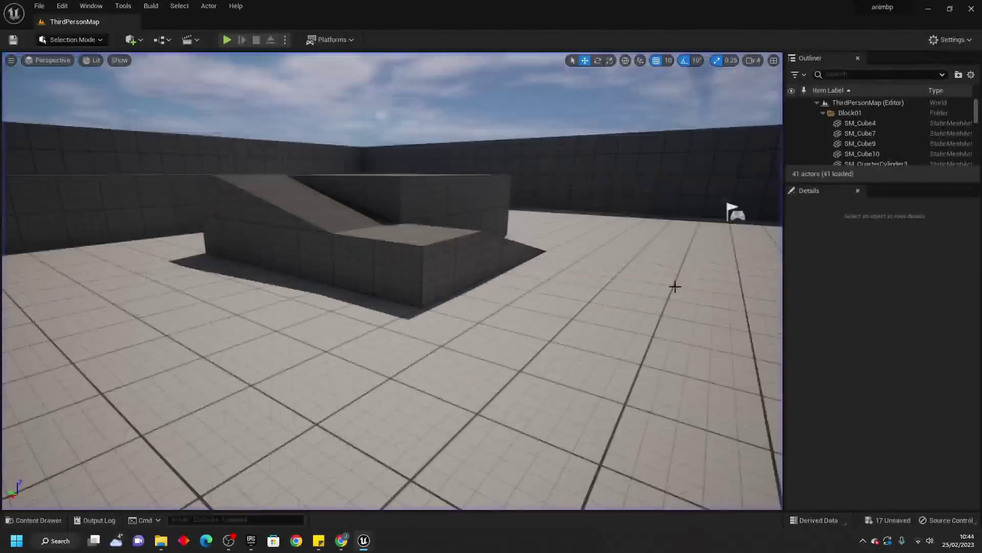
Set the Weight Speed of SpidermanBS1D to 0.1 and test the blending briefly by playing the level
click(52, 521)
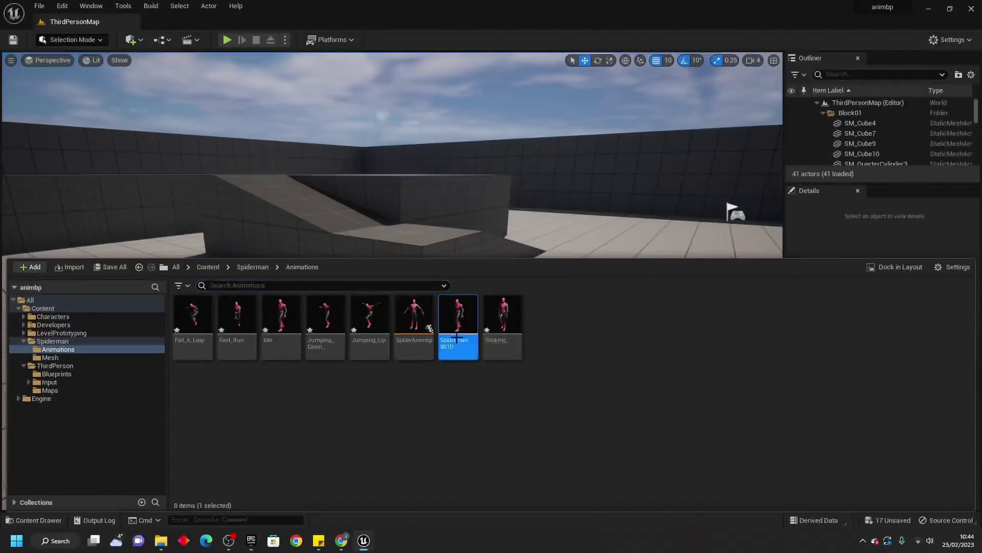
double_click(460, 342)
click(108, 287)
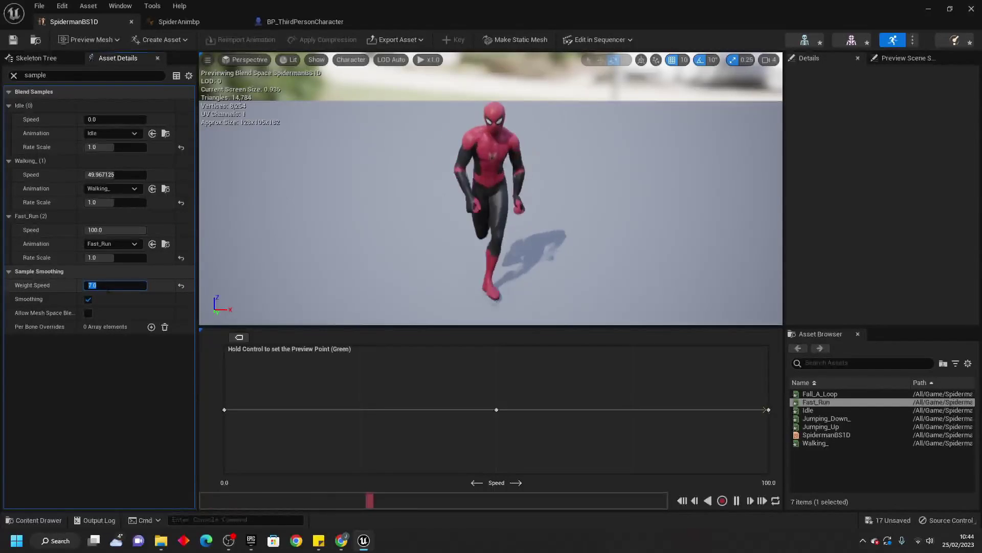
text(0.1)
key(Return)
click(971, 8)
click(227, 40)
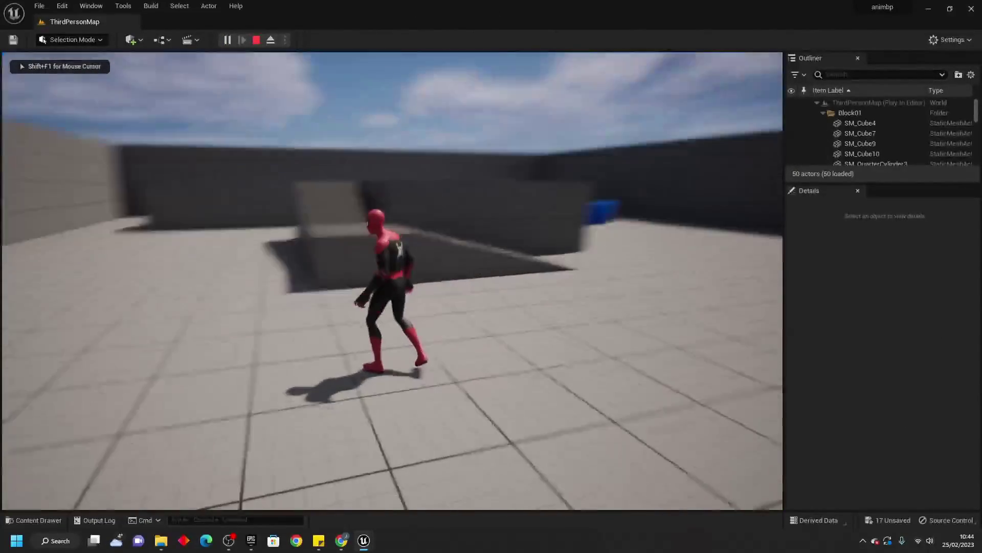
key(Escape)
Reopen SpidermanBS1D and set its Sample Smoothing Weight Speed to 7
click(32, 519)
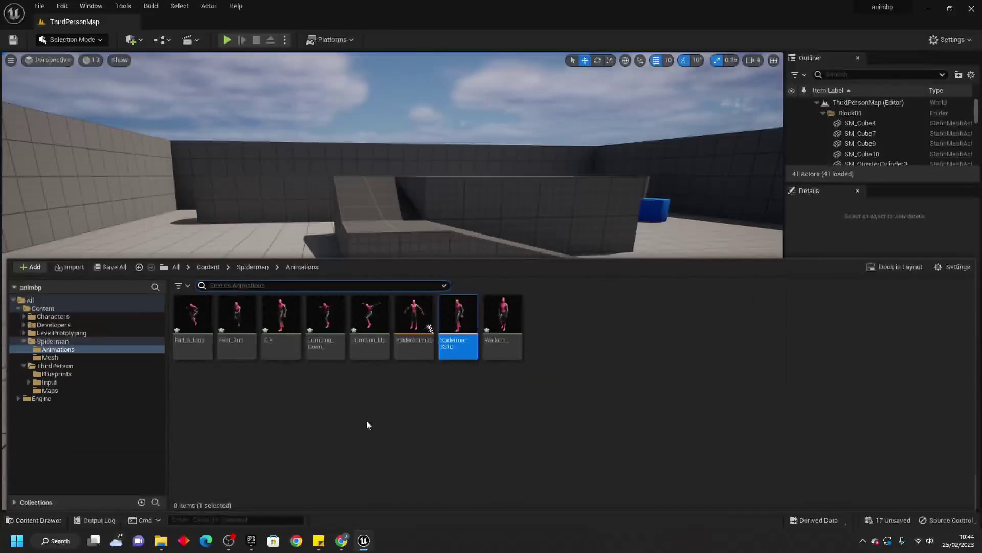
double_click(470, 351)
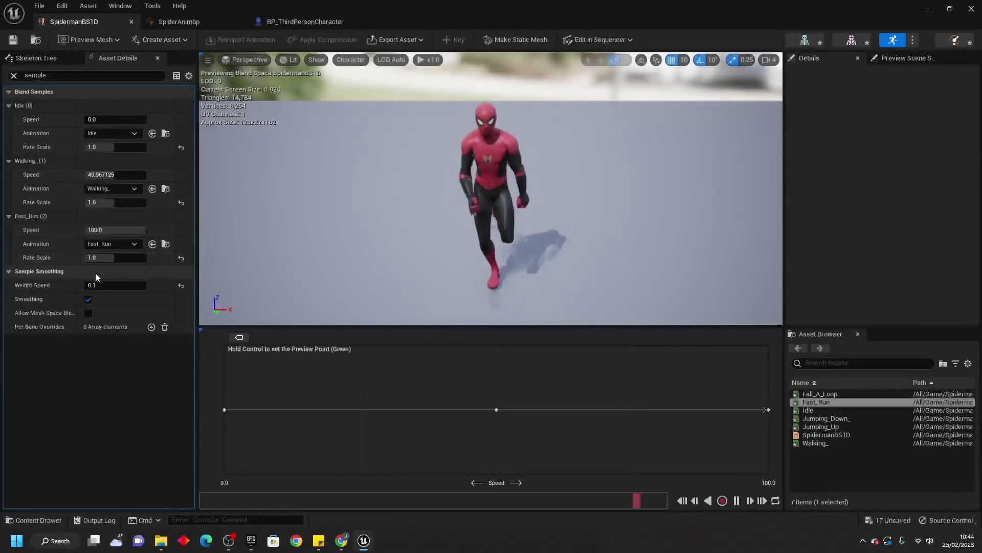
click(110, 285)
text(7)
key(Return)
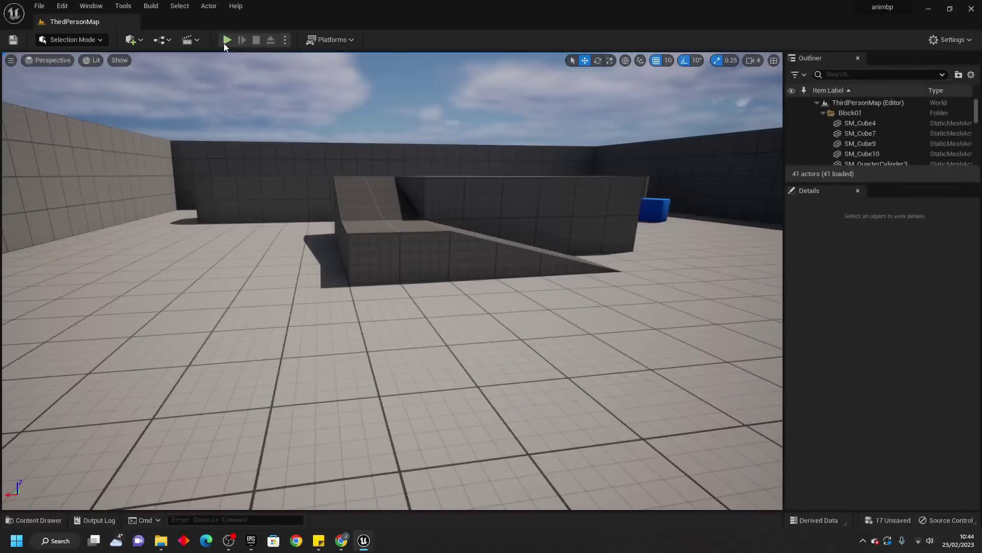
Play the level again, run and stop the character to test the smoothing between idle and run, and stop playing
click(226, 41)
key(w)
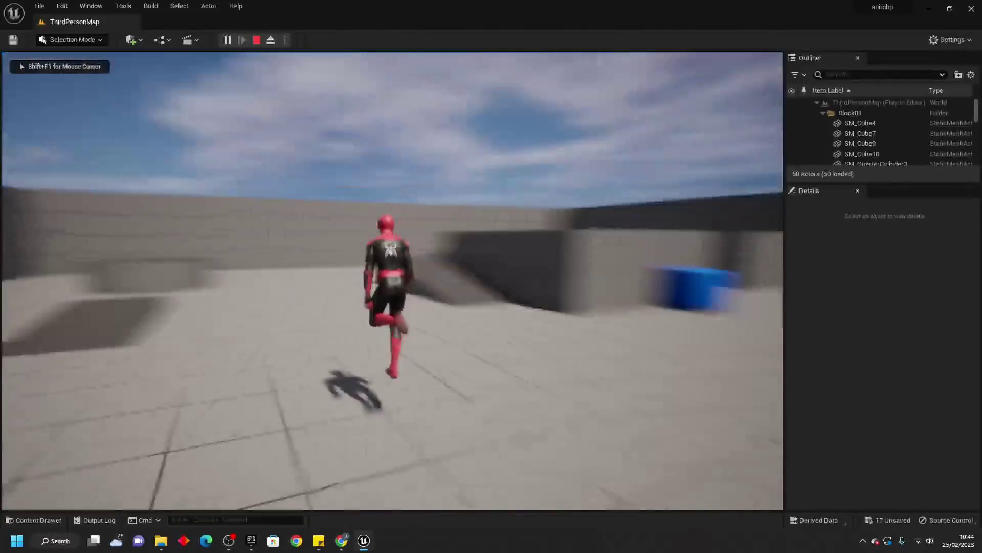
key(s)
key(w)
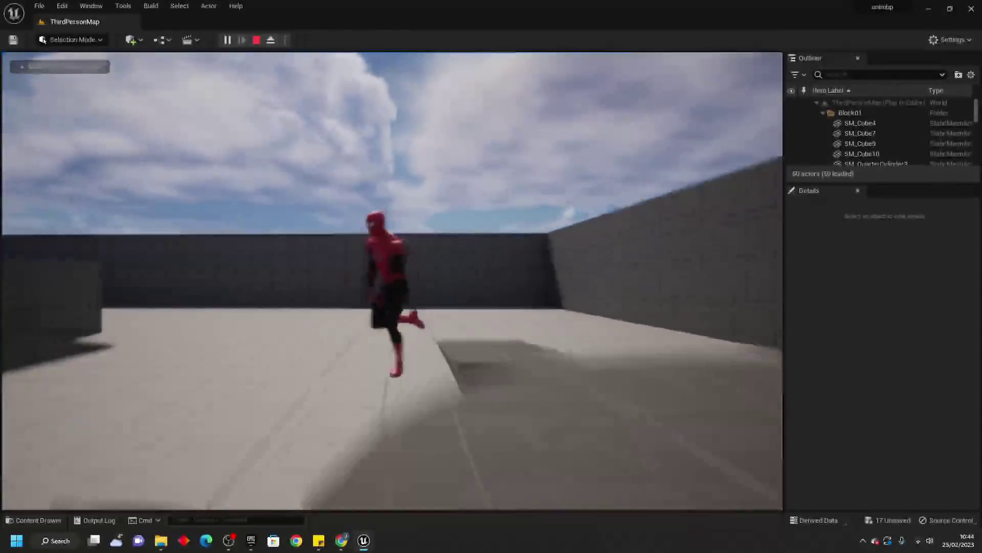
key(a)
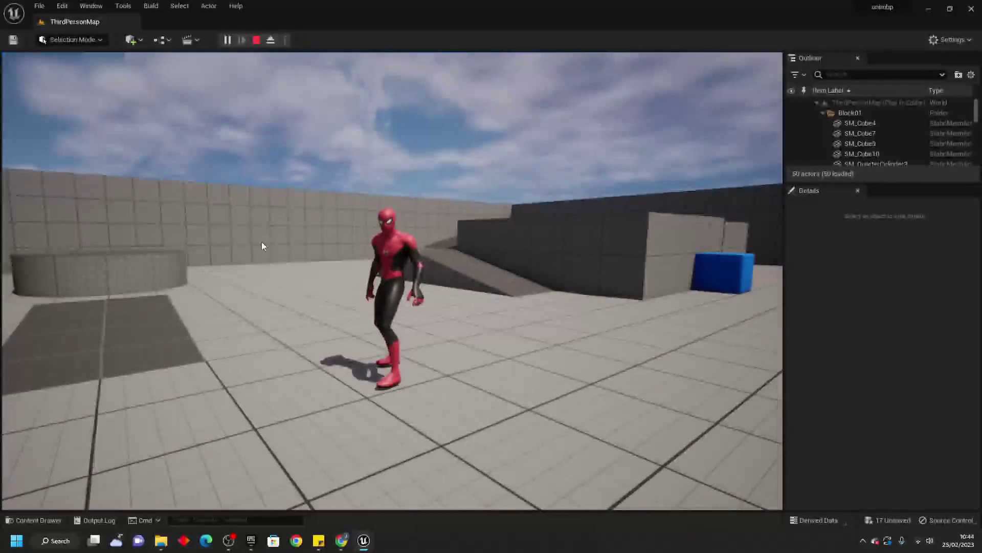
key(Escape)
Open the SpiderAnimbp animation blueprint and show the New State Machine graph with free space beside the SpidermanBS1D state
click(38, 521)
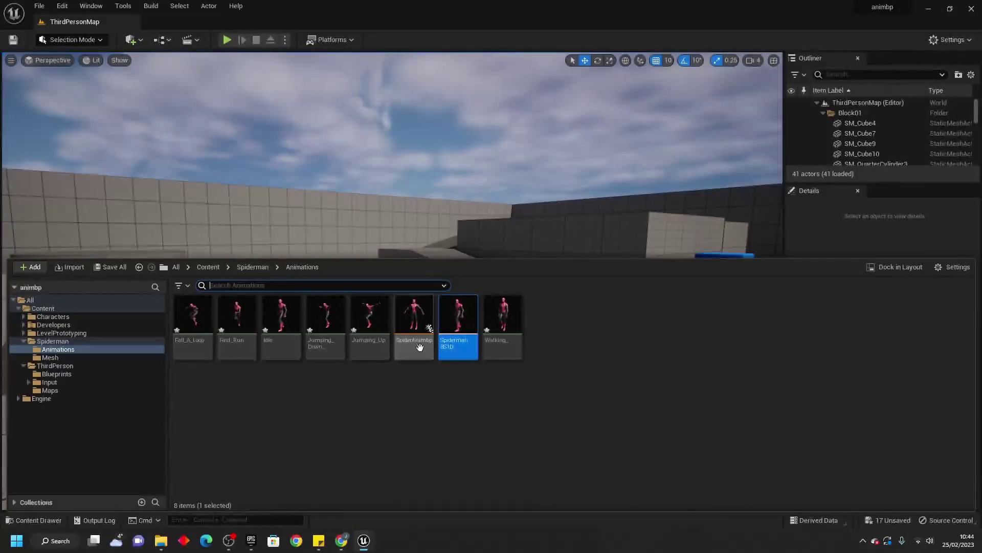
double_click(414, 317)
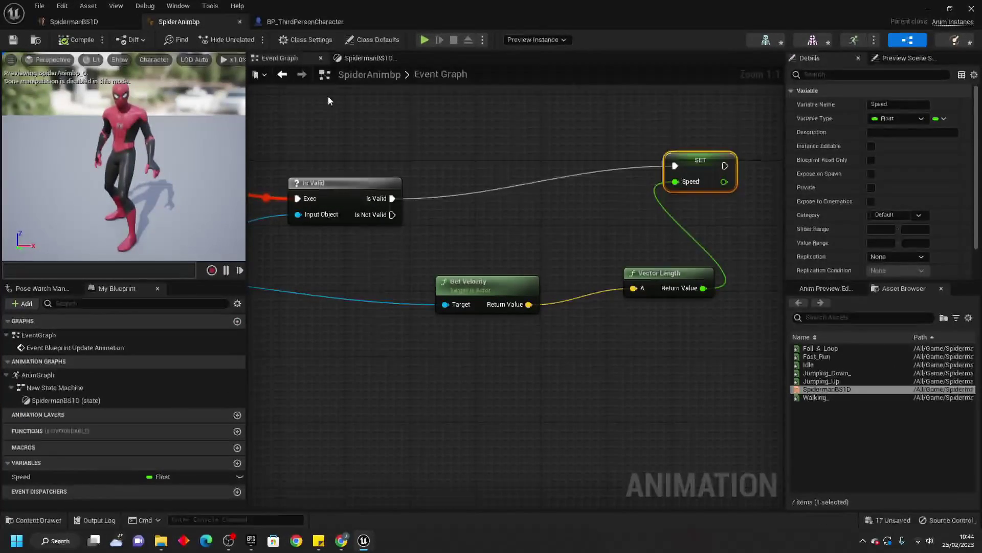
click(373, 58)
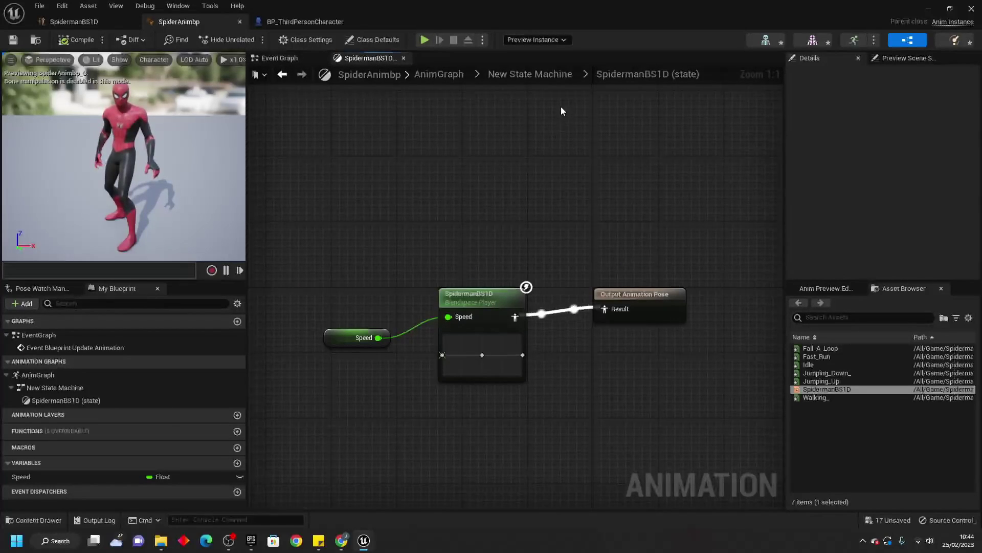
click(527, 76)
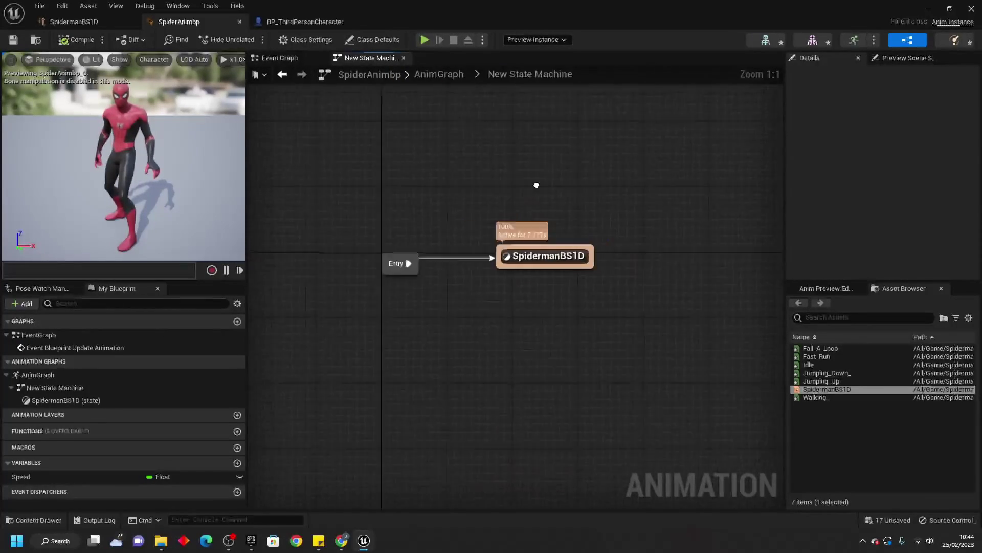
right_drag(590, 255, 468, 315)
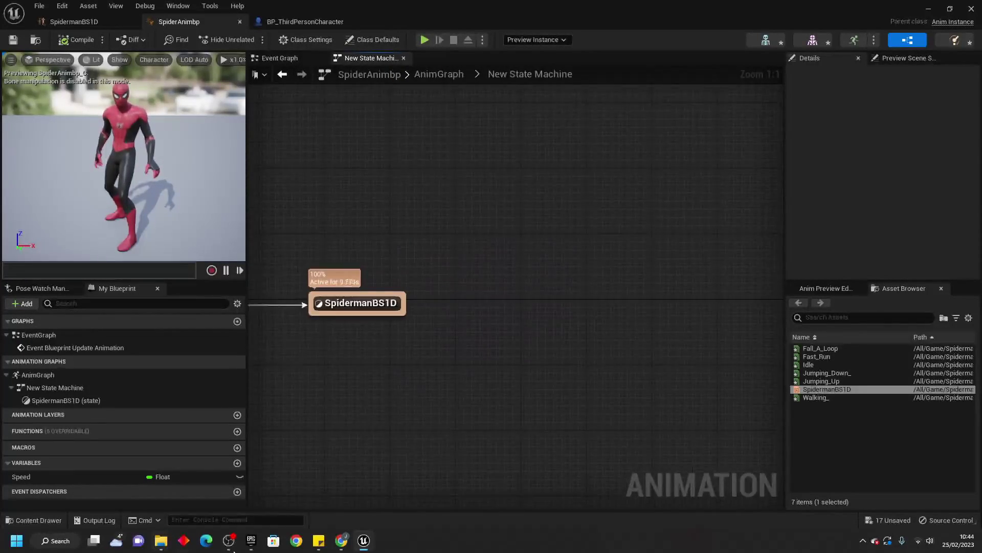
Add Jumping_Up, Fall_A_Loop and Jumping_Down_ states to the state machine and link them with transitions in a loop starting and ending at SpidermanBS1D
drag(876, 379, 358, 180)
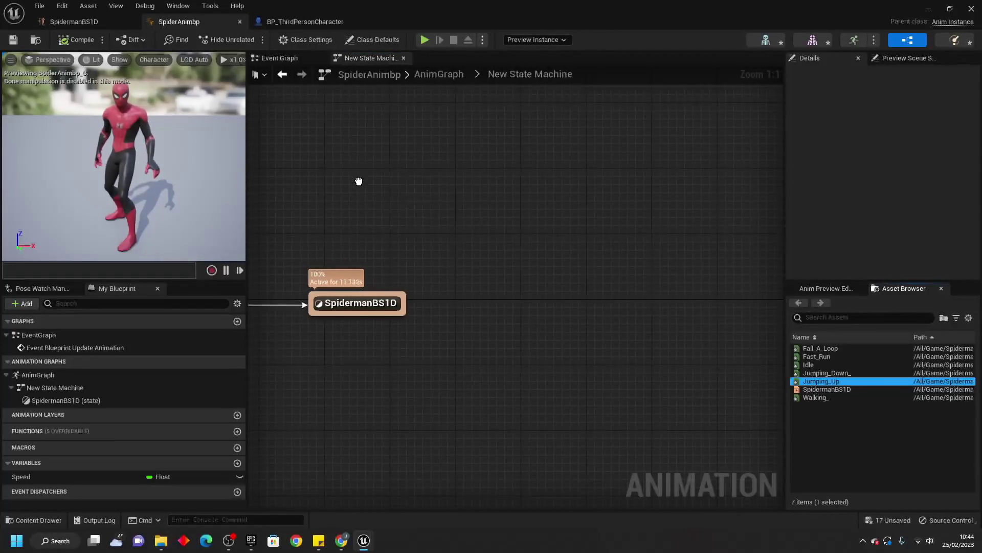
click(833, 348)
drag(834, 348, 587, 219)
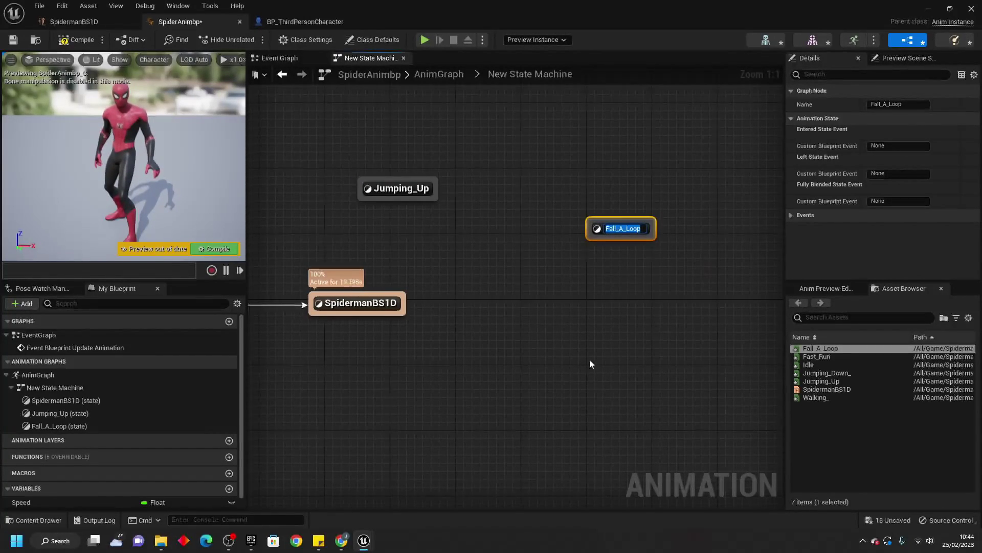
click(840, 373)
drag(834, 373, 474, 353)
click(408, 285)
drag(404, 295, 554, 353)
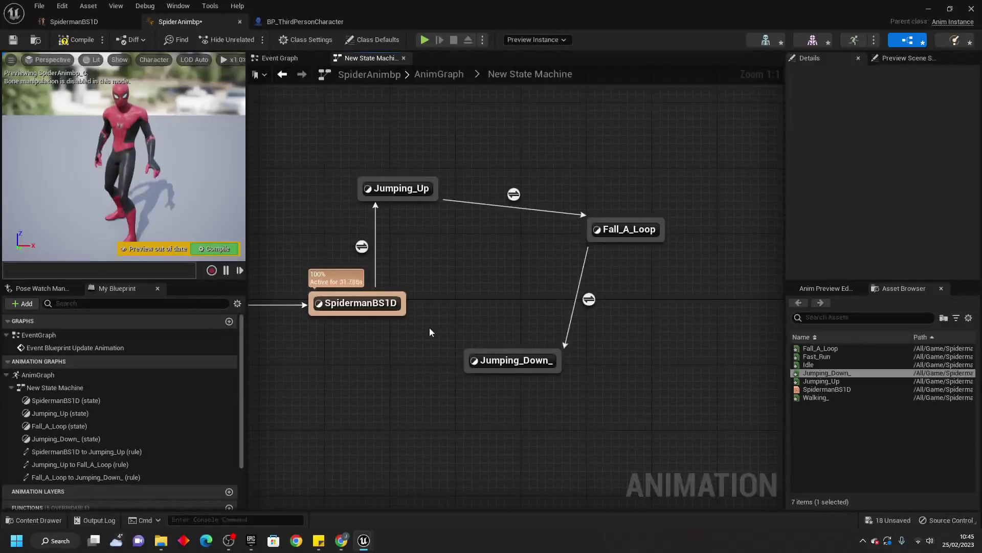
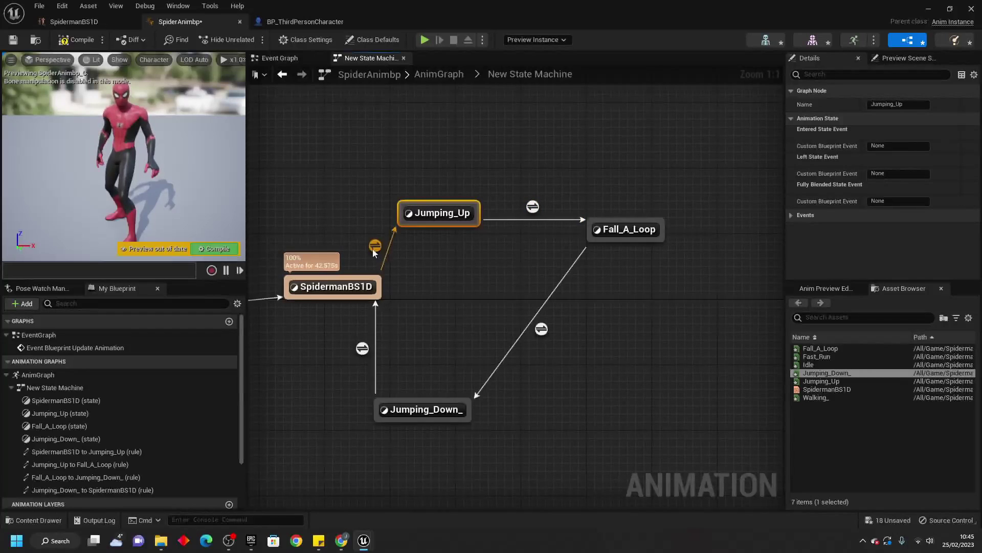
In the SpidermanBS1D to Jumping_Up rule, promote Can Enter Transition to a Boolean variable named isfalling?
double_click(375, 247)
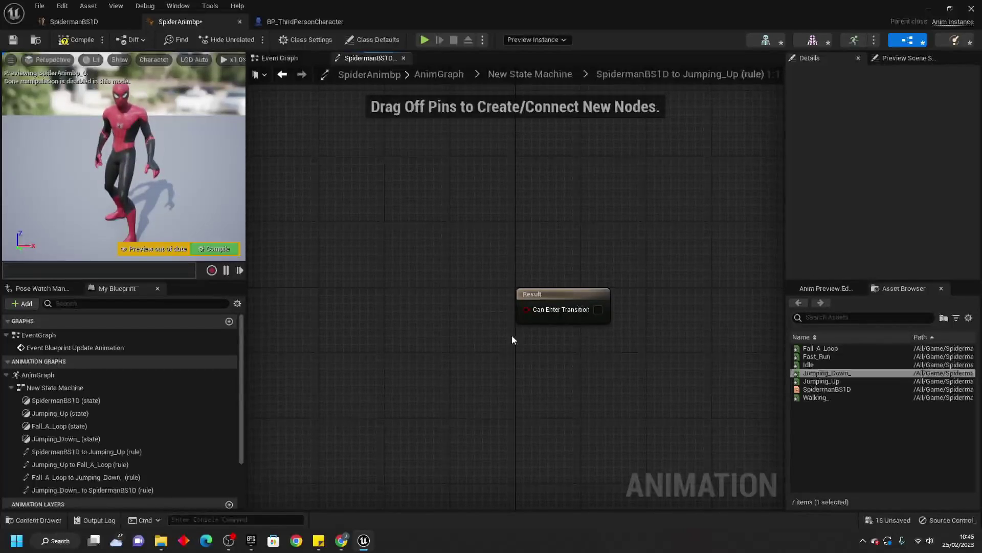
right_click(541, 312)
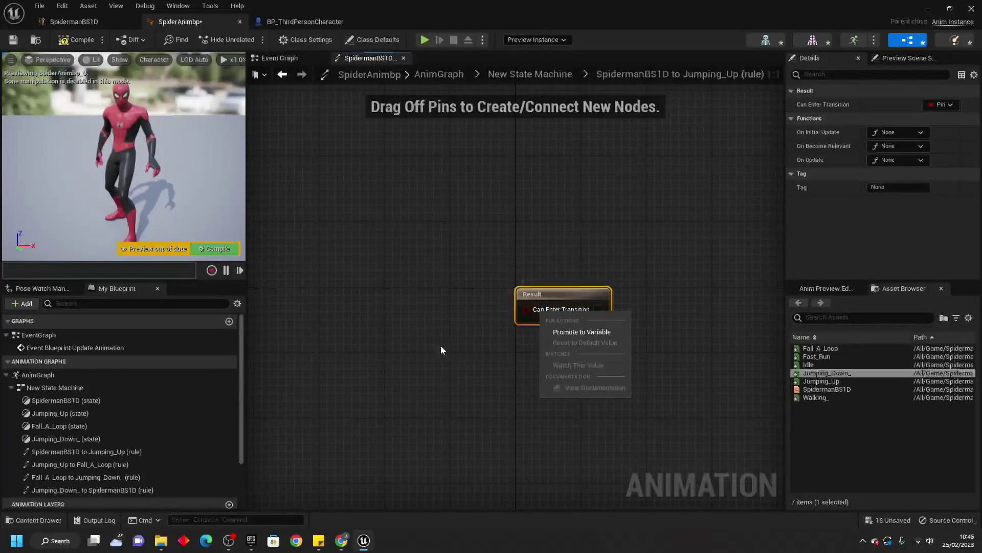
click(567, 331)
text(isf)
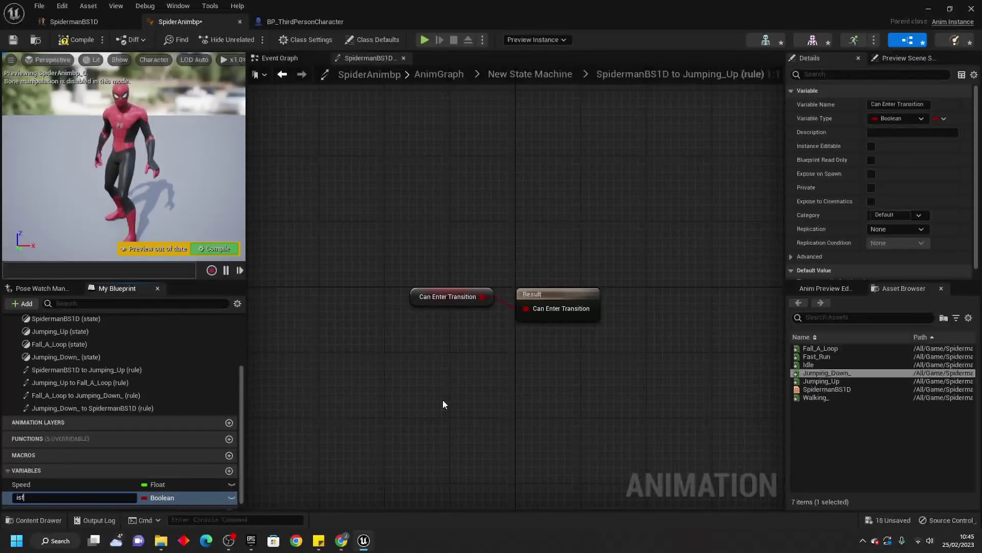
text(alling?)
key(Return)
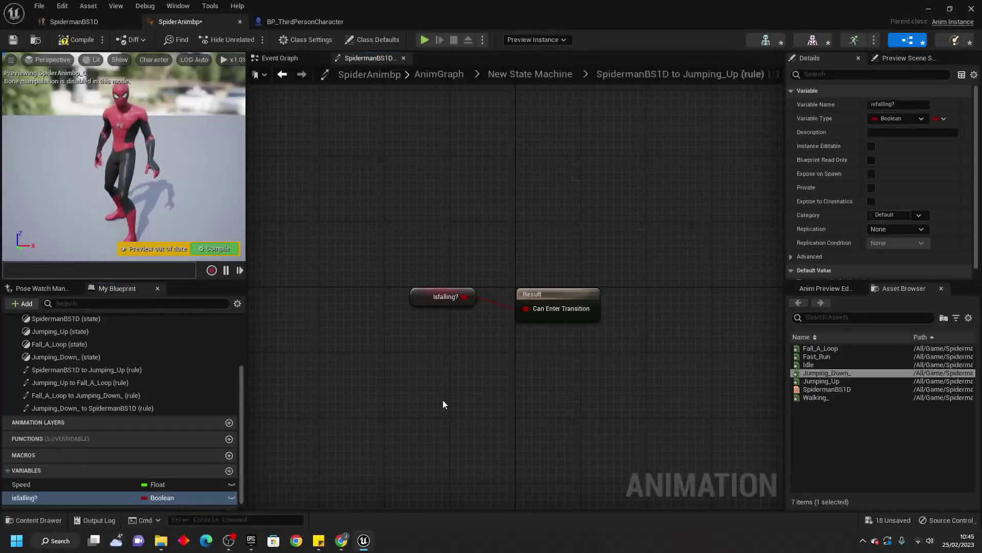
Return to the New State Machine graph and space out the Jumping_Up and Fall_A_Loop states
click(558, 76)
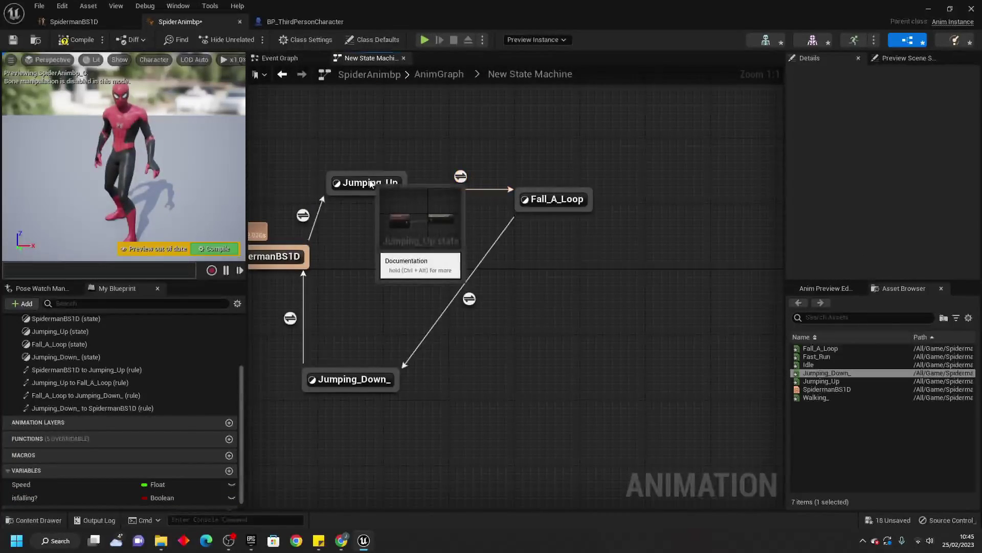
drag(377, 171, 397, 141)
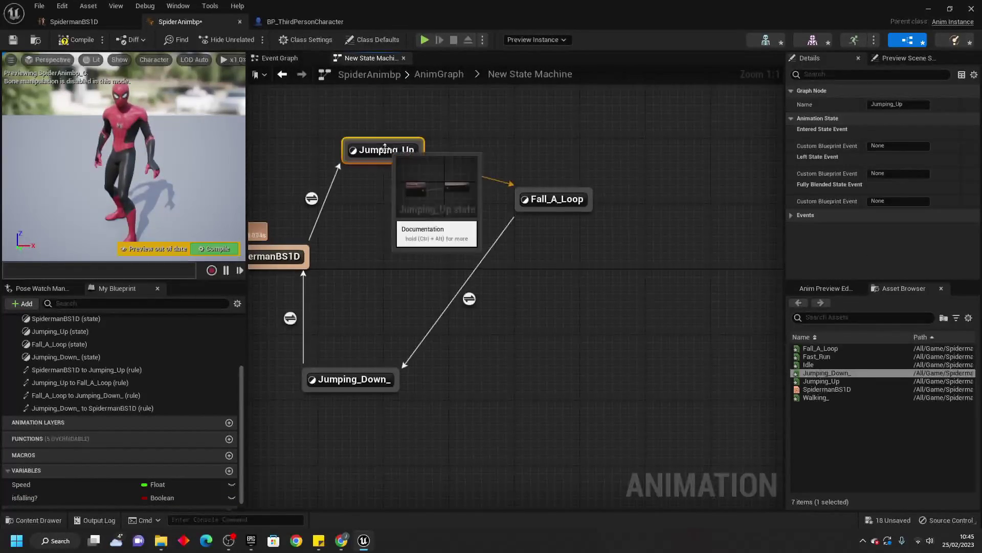
drag(577, 204, 561, 244)
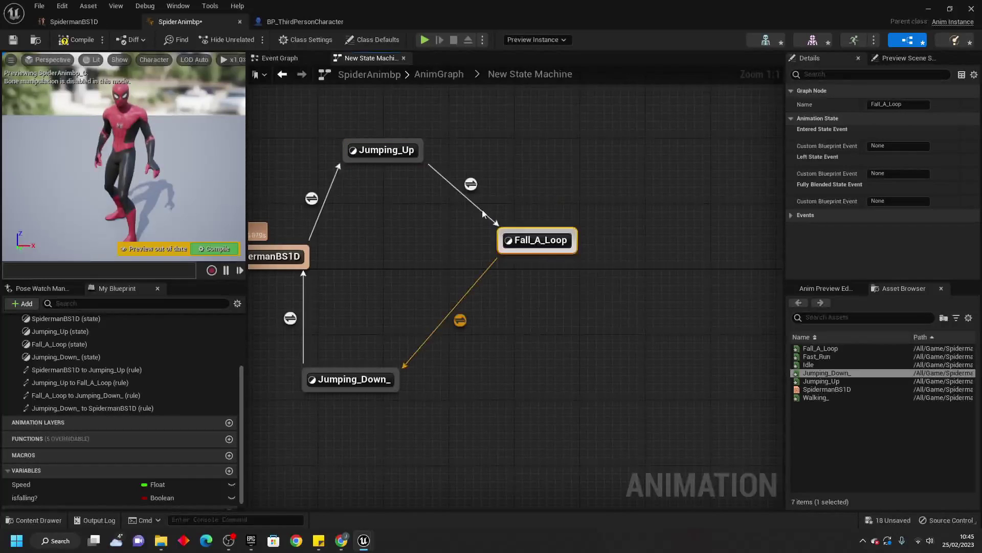
Open the Jumping_Up to Fall_A_Loop transition rule and add a Time Remaining (Jumping_Up) node
double_click(470, 184)
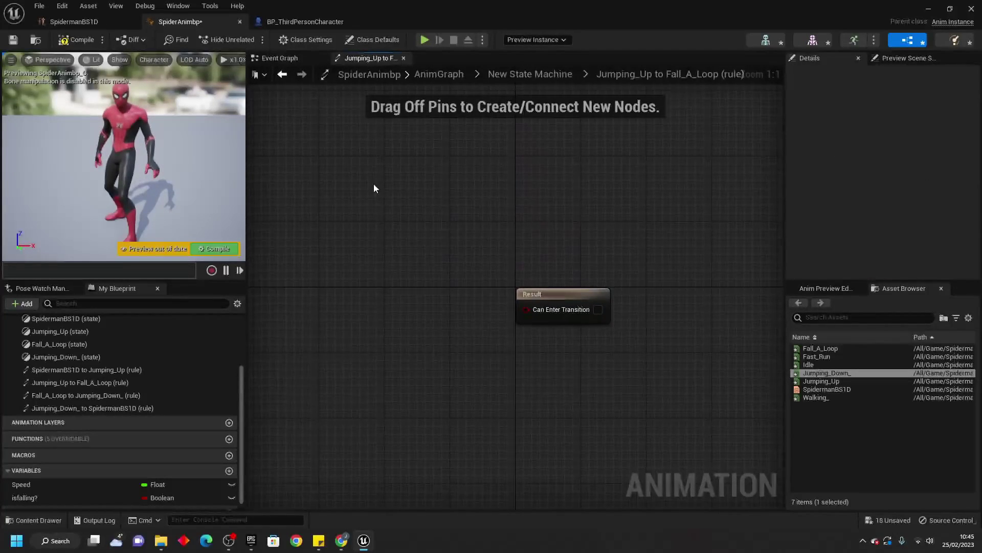
right_click(374, 184)
text(time remain)
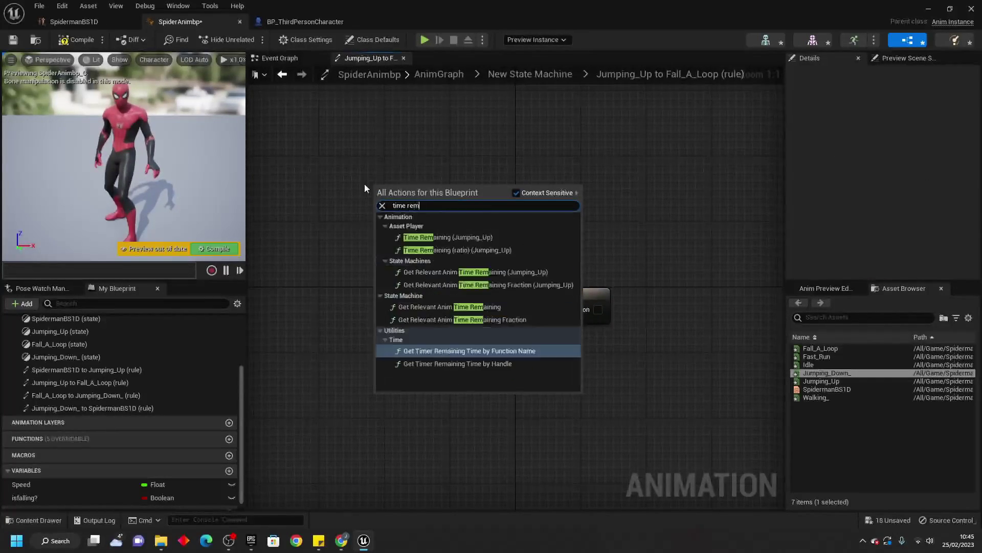
click(496, 238)
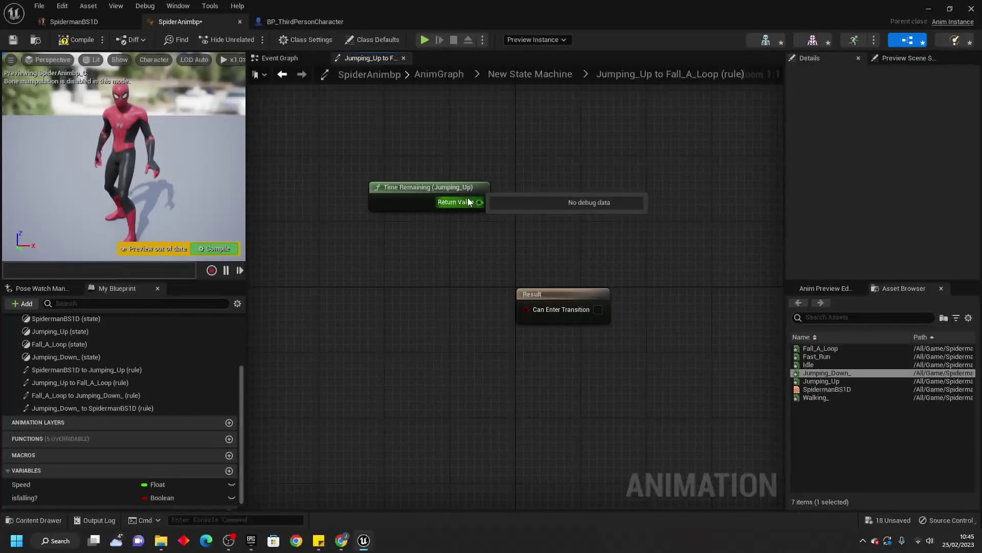
Feed the Jumping_Up time remaining into a Less node with threshold 0.1 and connect its result to Can Enter Transition
drag(479, 201, 412, 279)
text(less)
key(Return)
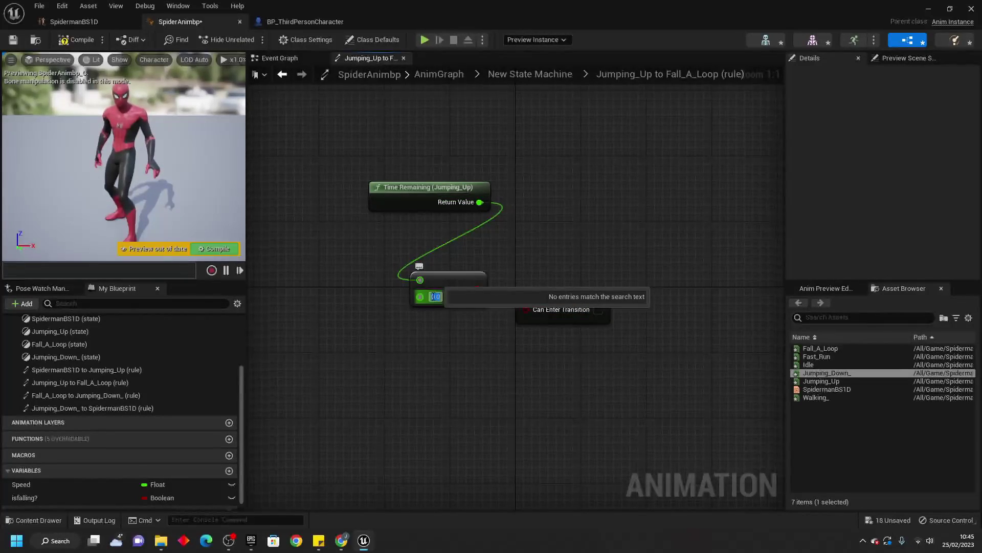
text(0.1)
key(Return)
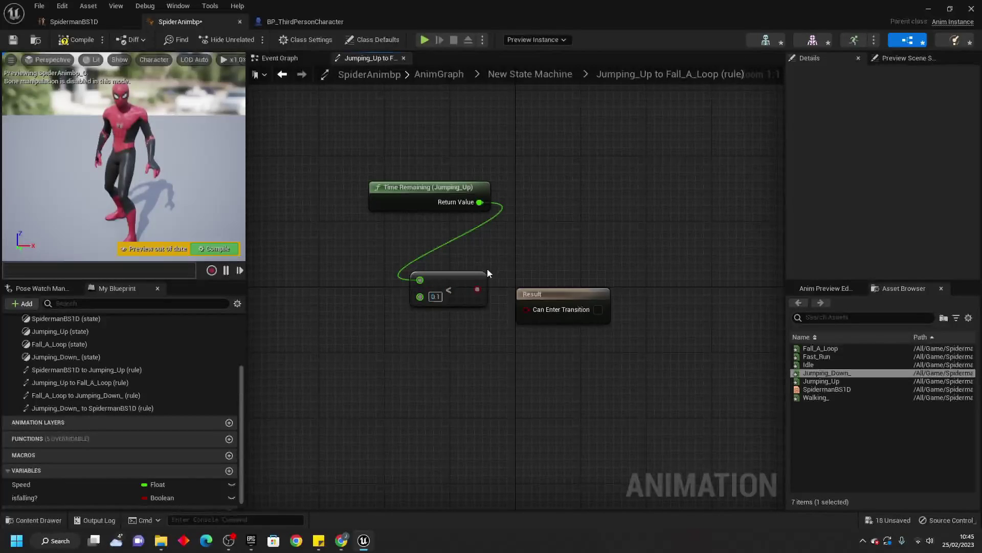
drag(477, 289, 526, 309)
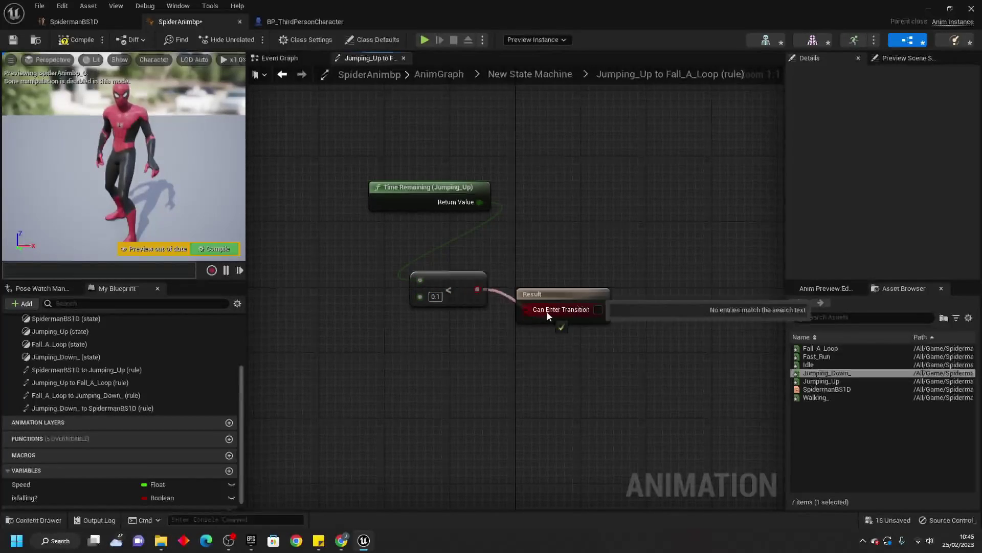
Return to the New State Machine graph and reposition the Fall_A_Loop and Jumping_Down_ states
click(538, 74)
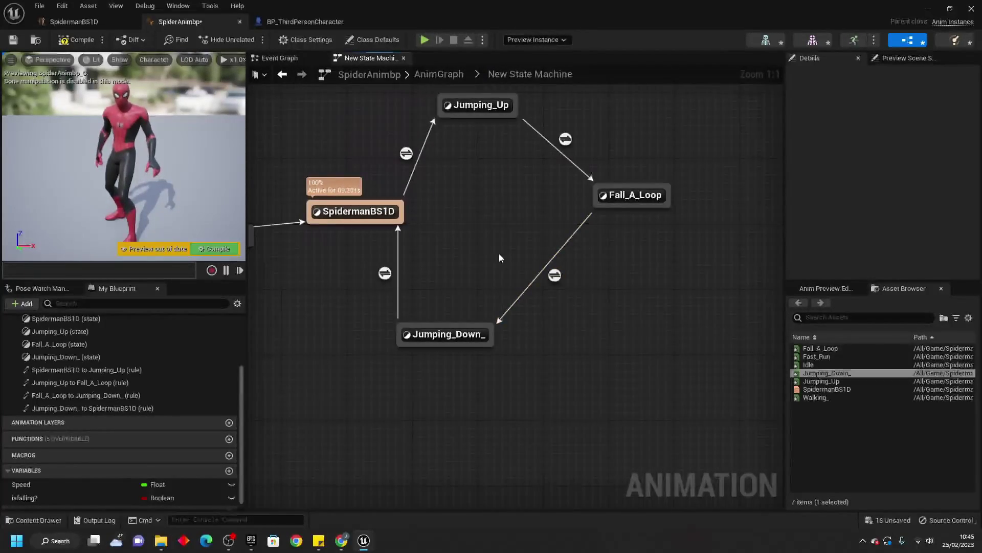
click(635, 196)
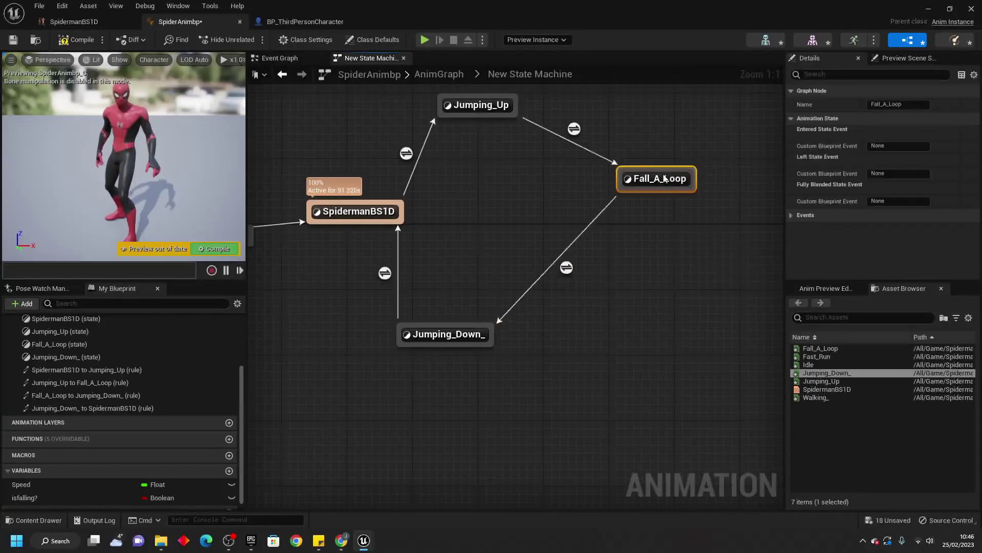
mouse_move(445, 334)
mouse_down()
mouse_move(467, 285)
mouse_move(453, 317)
mouse_up()
In the Fall_A_Loop to Jumping_Down_ rule, connect the isfalling? variable through a NOT Boolean node to Can Enter Transition
double_click(559, 267)
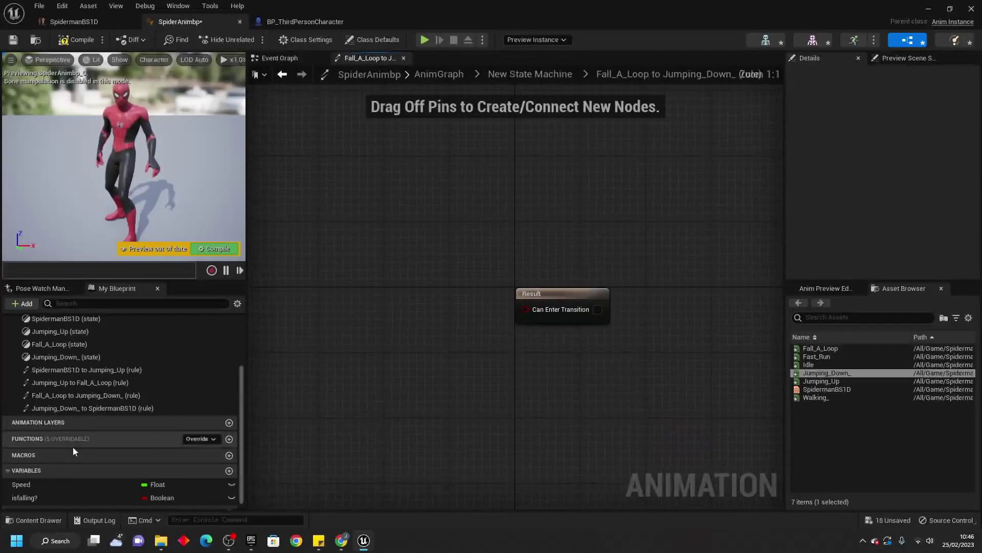
drag(29, 498, 376, 311)
click(361, 250)
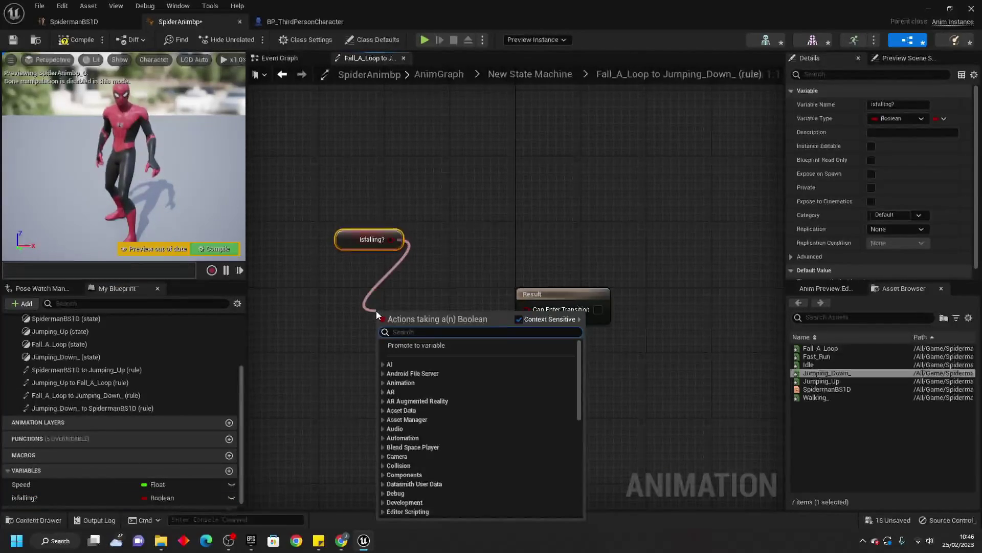
text(not b)
key(Return)
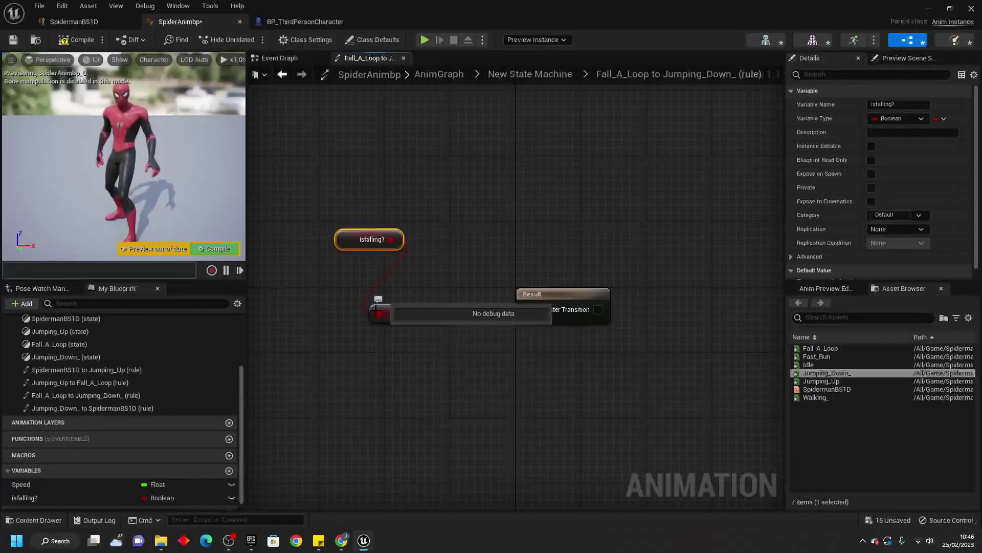
drag(440, 317, 526, 309)
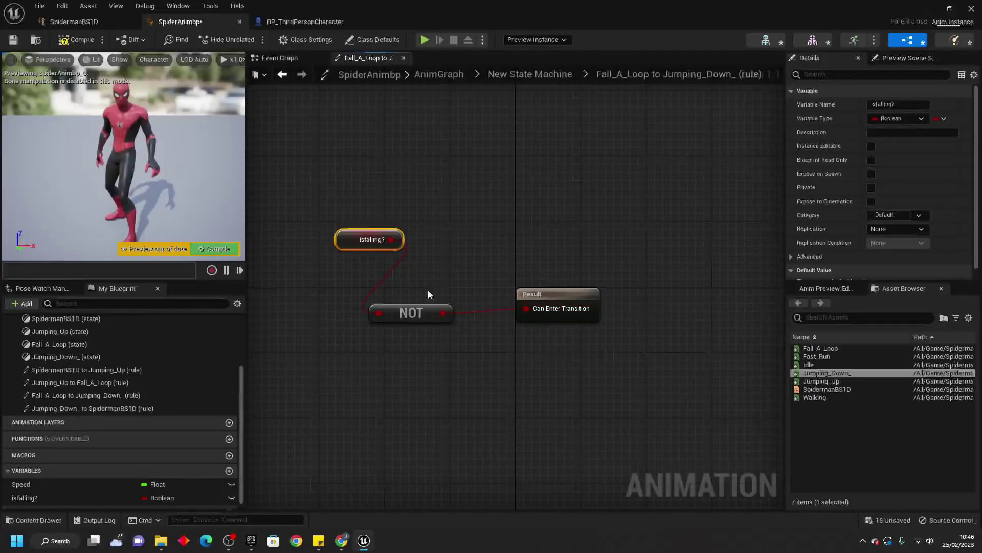
Reposition the Jumping_Down_ state and add a Time Remaining (Jumping_Down_) node in the Jumping_Down_ to SpidermanBS1D rule
click(530, 73)
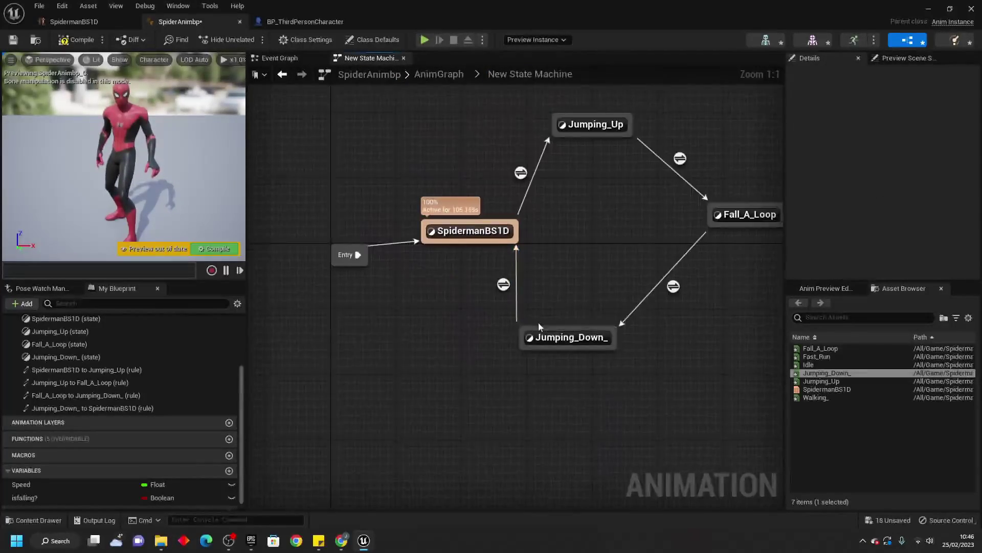
drag(559, 335, 593, 311)
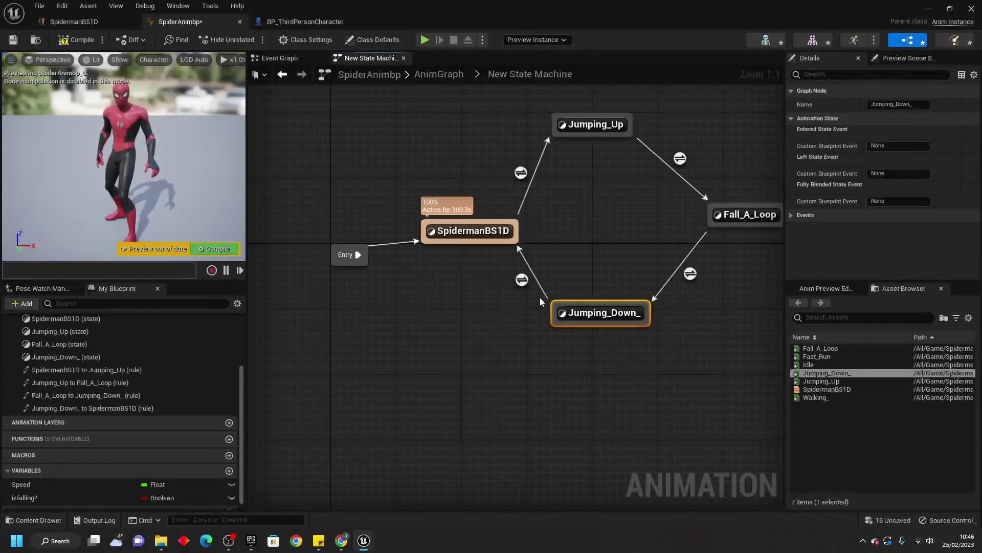
double_click(520, 280)
right_click(412, 223)
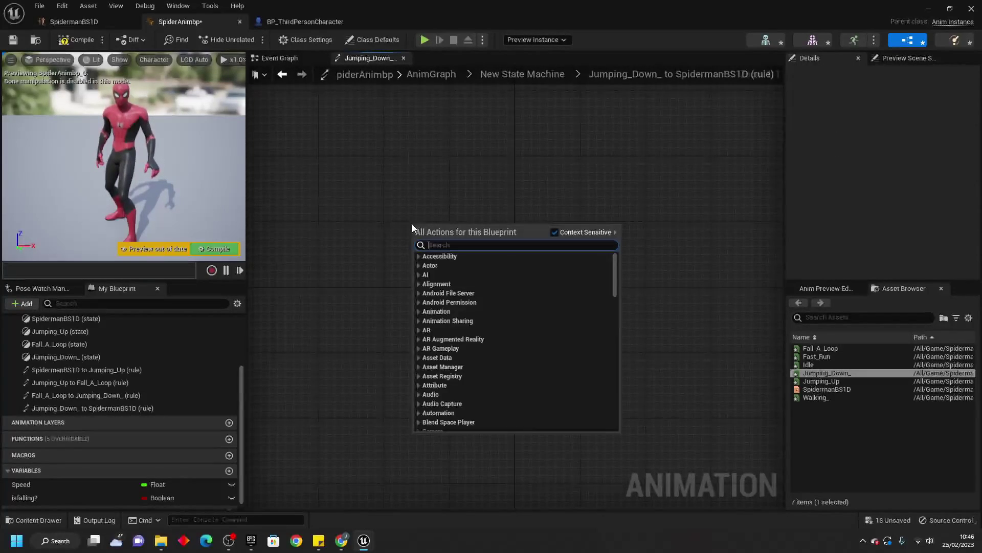
text(time remai)
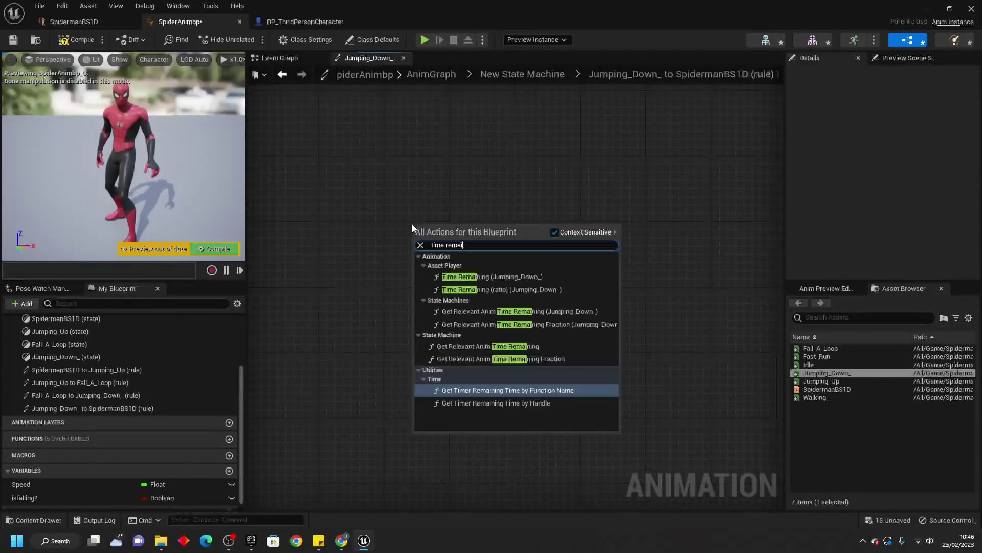
click(492, 276)
Compare the Jumping_Down_ time remaining with 0.1 in a Less node and connect its result to Can Enter Transition
drag(532, 248, 393, 319)
text(les)
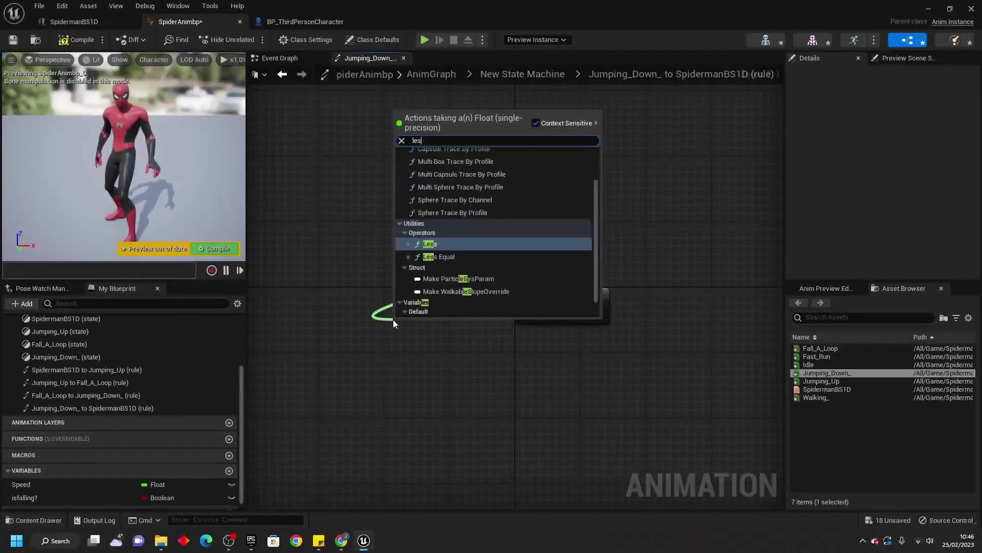
text(s)
key(Return)
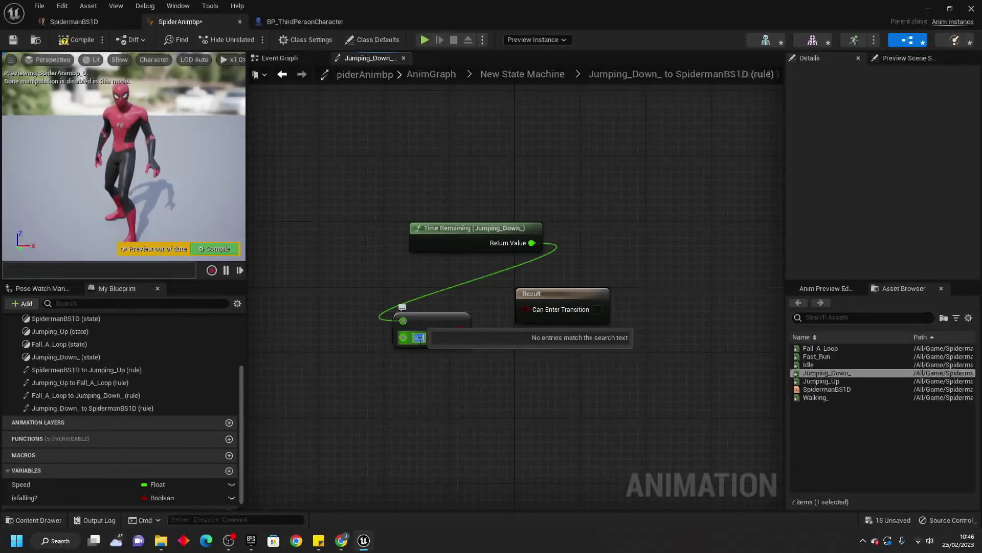
key(Return)
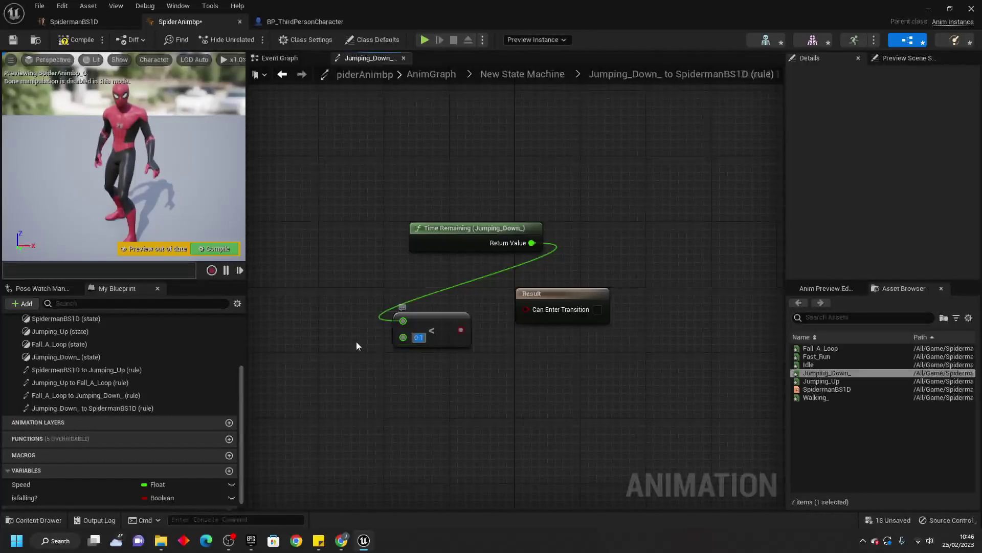
drag(463, 328, 525, 308)
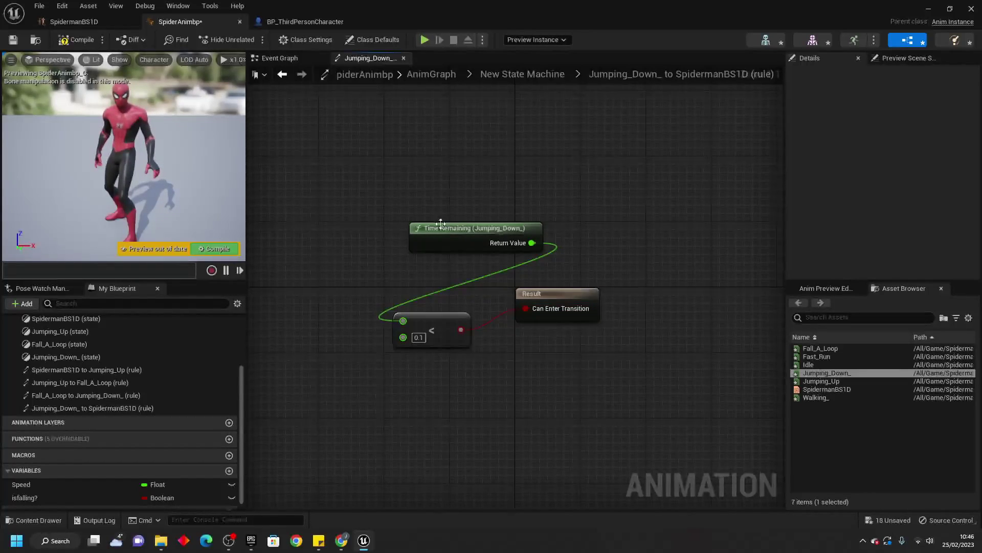
Return to the New State Machine graph, then compile and save the animation blueprint
click(519, 74)
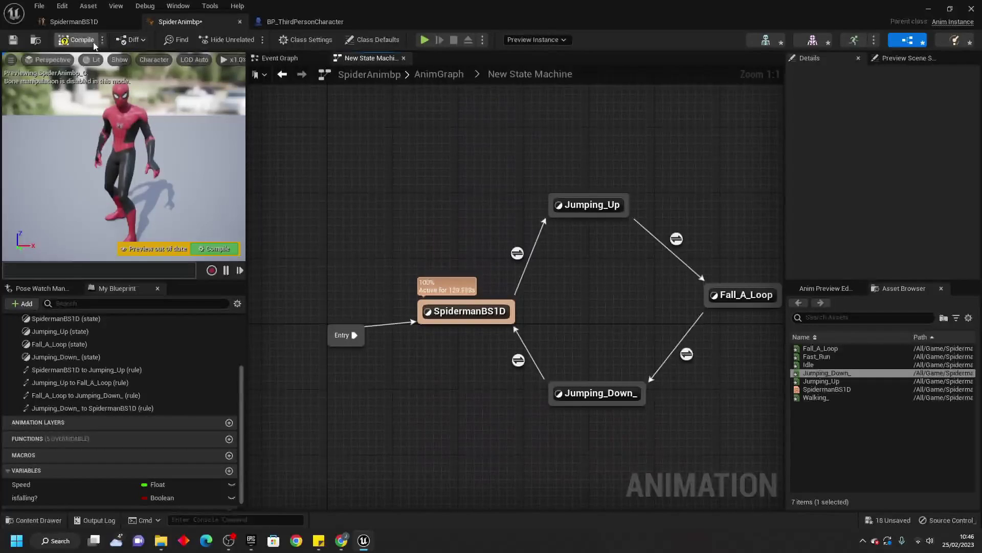
click(13, 40)
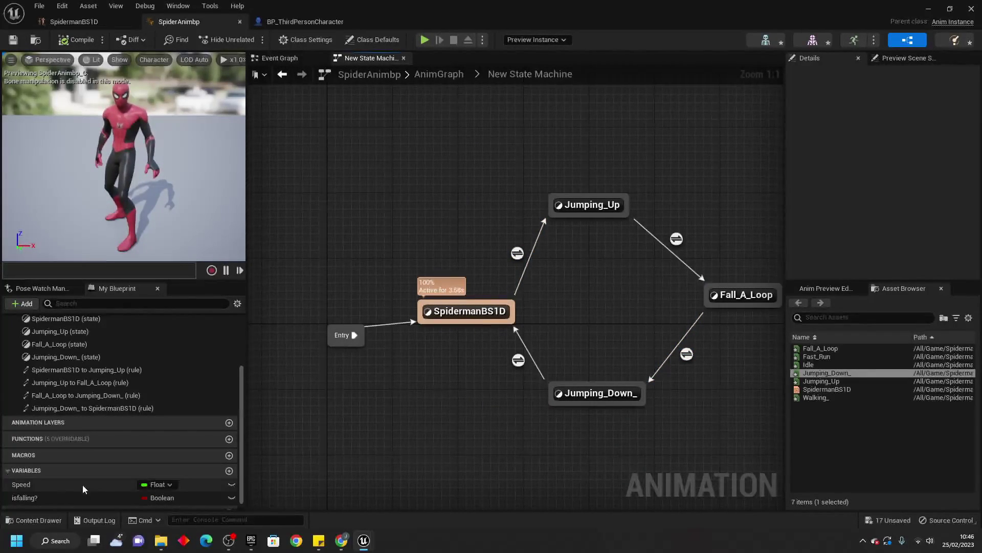
In the Event Graph, add a Get Movement Component node fed by Try Get Pawn Owner's return value
click(31, 497)
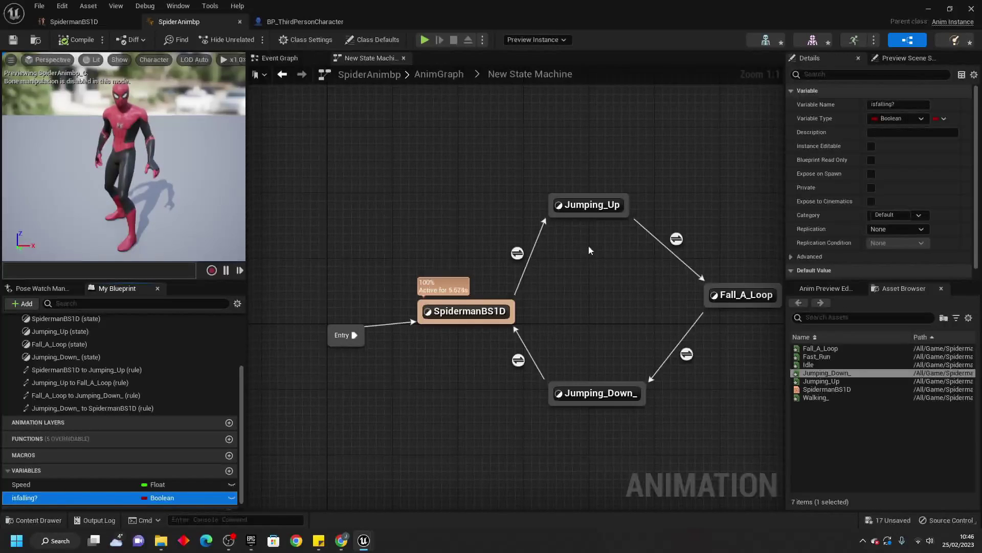
click(301, 59)
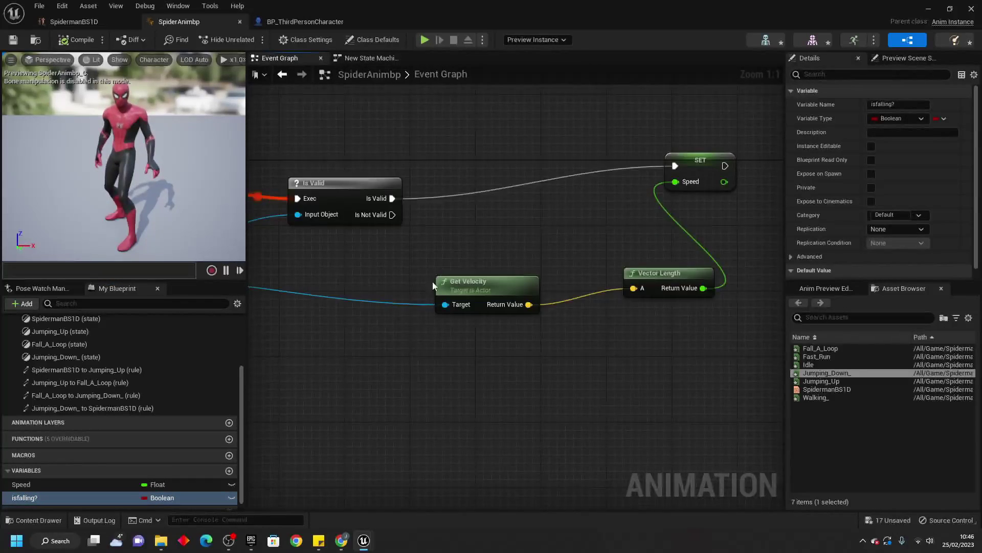
scroll(435, 260, up, 1)
drag(430, 264, 630, 318)
text(get movem)
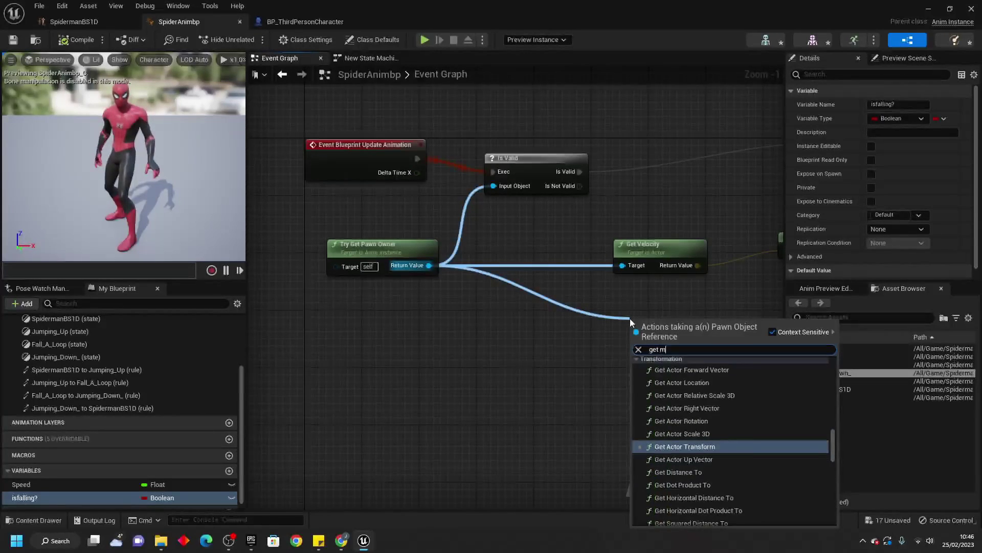
key(Down)
key(Down)
key(Down)
key(Return)
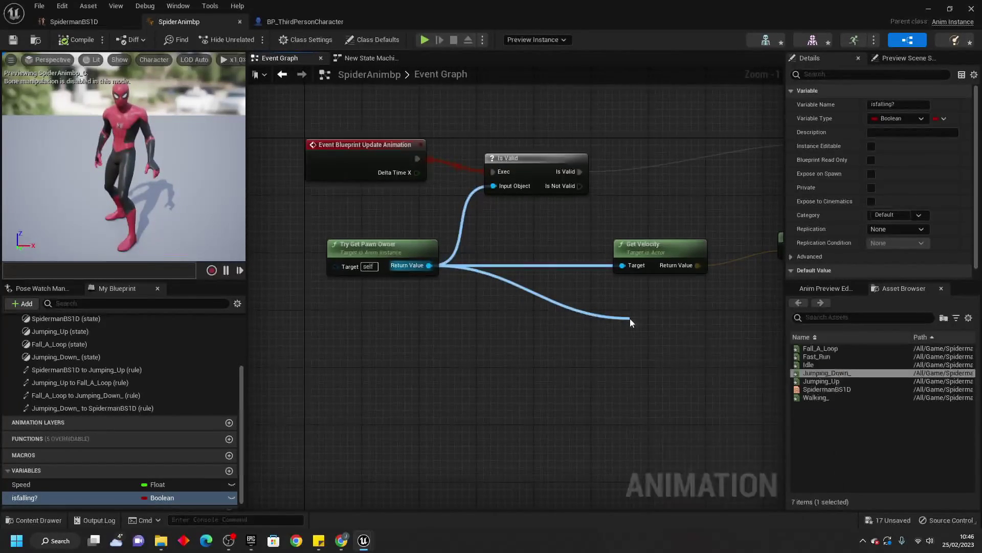
Add an Is Falling node targeting the Get Movement Component return value
right_drag(630, 318, 388, 324)
drag(477, 349, 625, 318)
text(is falling)
key(Return)
Add a Set isfalling? node after the Speed setter, feed it from Is Falling, then compile and save the blueprint
right_drag(542, 331, 422, 318)
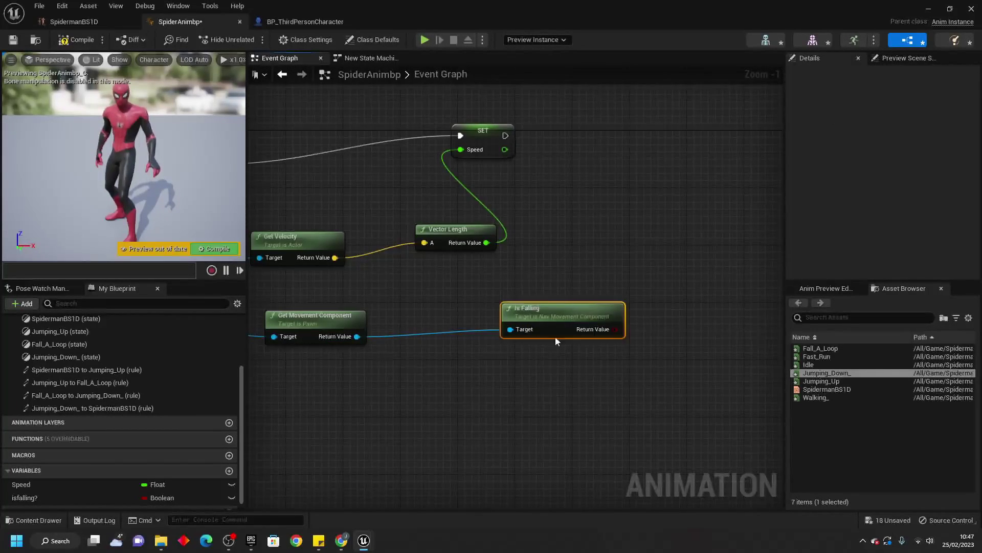
right_drag(649, 244, 557, 298)
drag(17, 498, 519, 174)
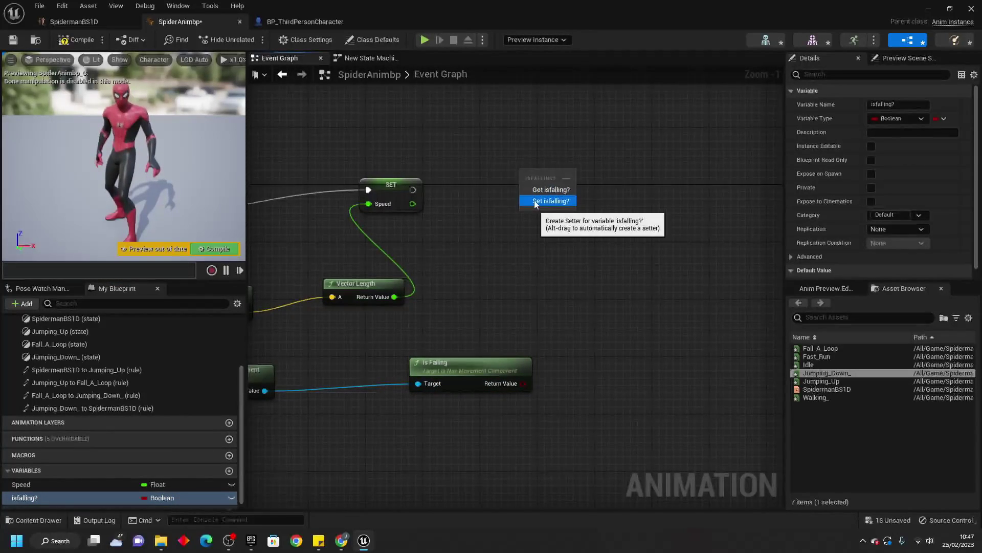
click(546, 200)
drag(516, 383, 526, 189)
drag(413, 190, 569, 214)
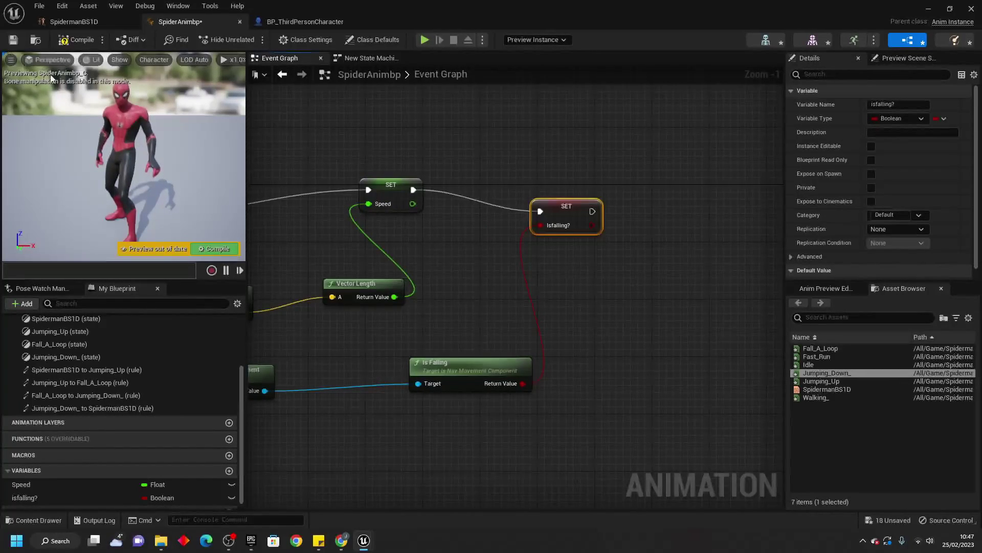
click(13, 40)
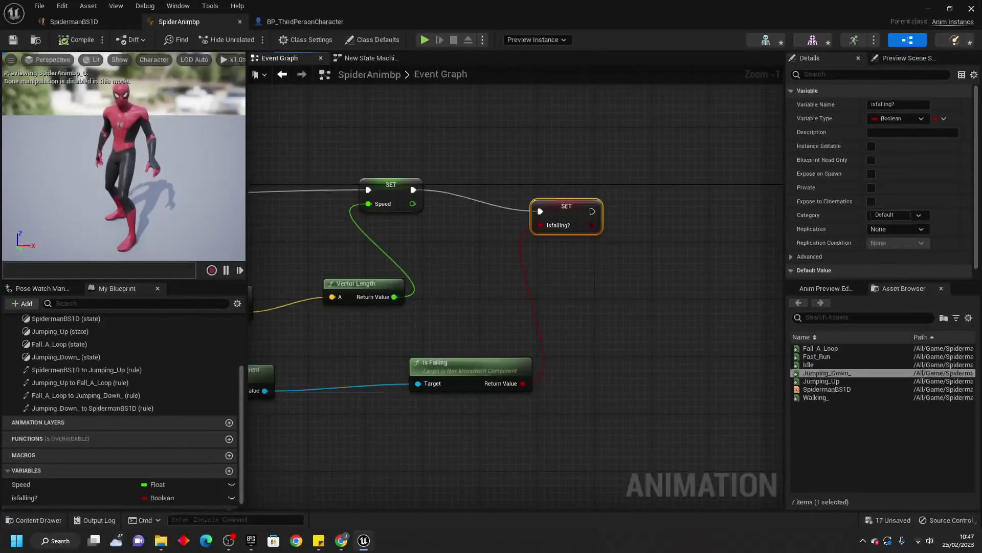
Play ThirdPersonMap in the level editor and test the character's running, jumping, falling and landing animations
click(928, 9)
click(226, 40)
key(w)
key(space)
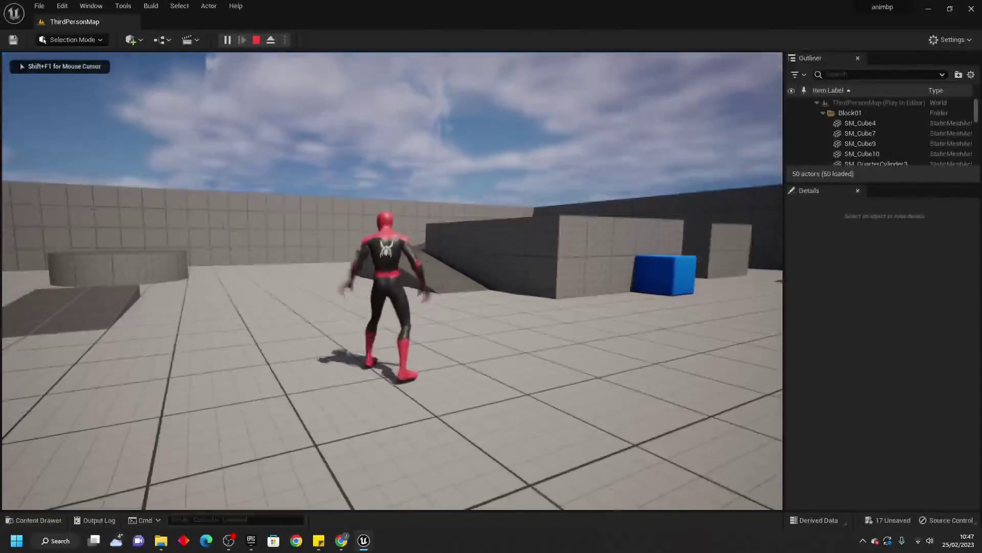
key(d)
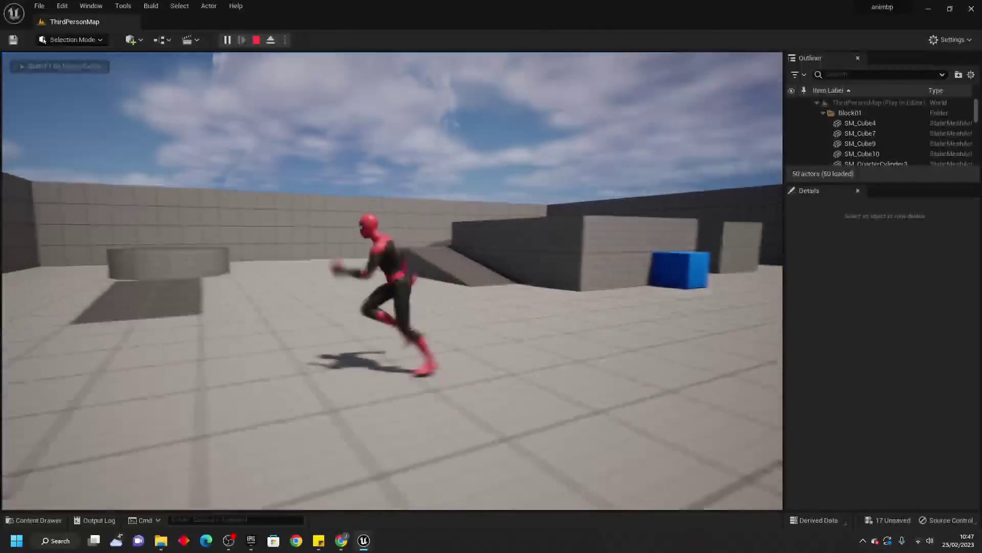
key(w)
key(d)
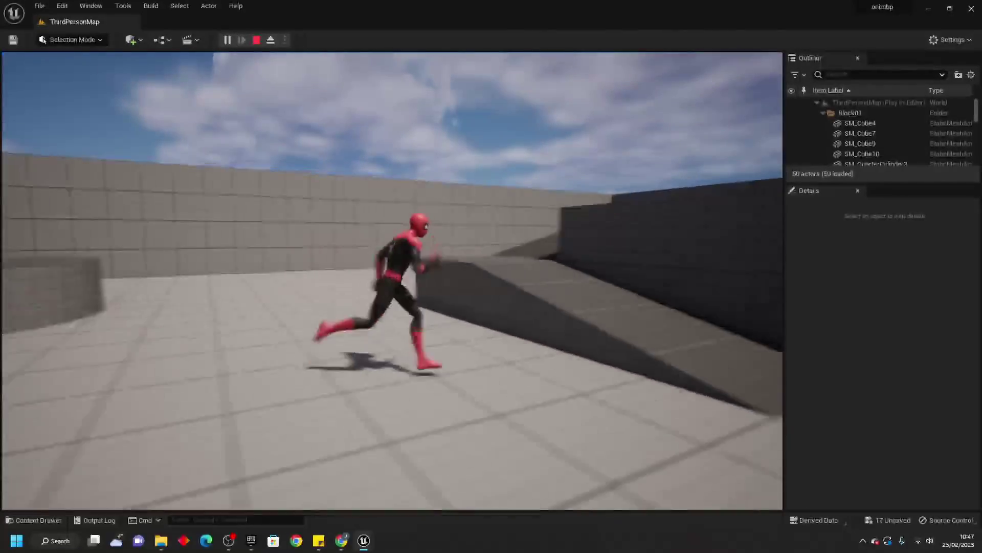
key(w)
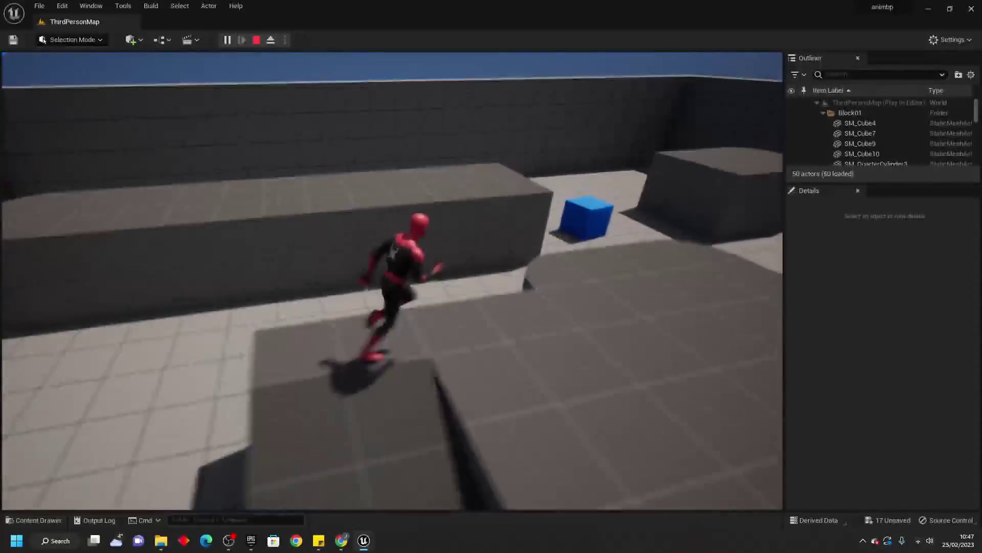
key(w)
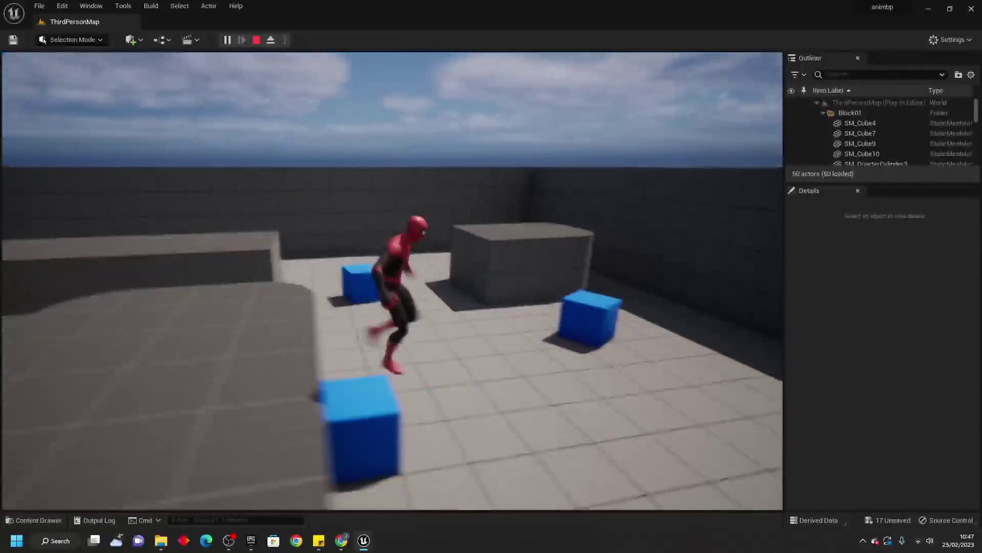
key(w)
key(space)
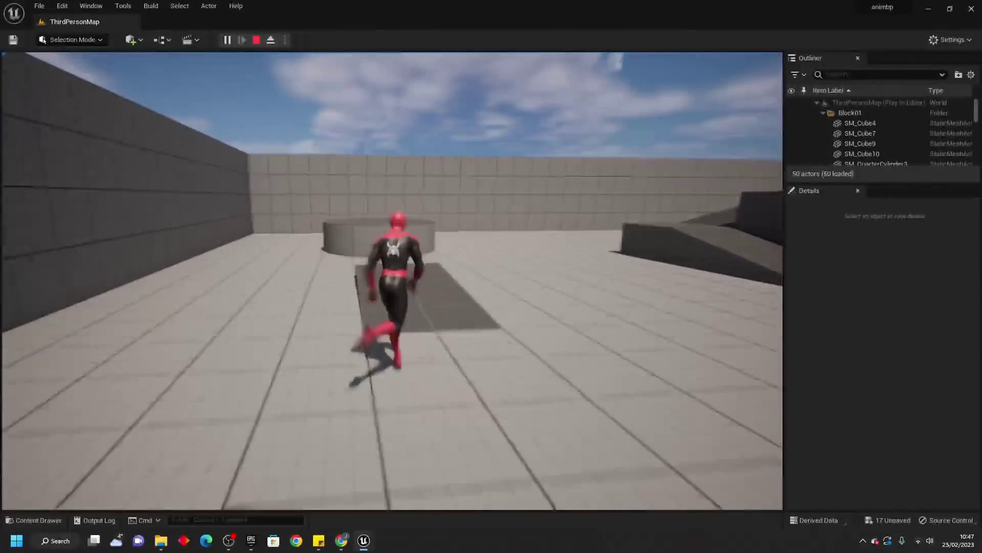
key(w)
key(space)
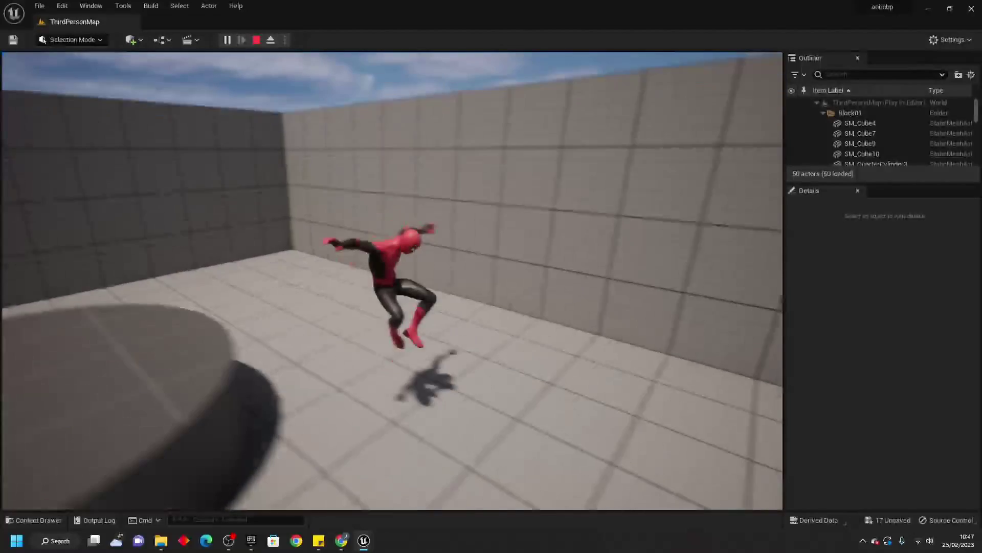